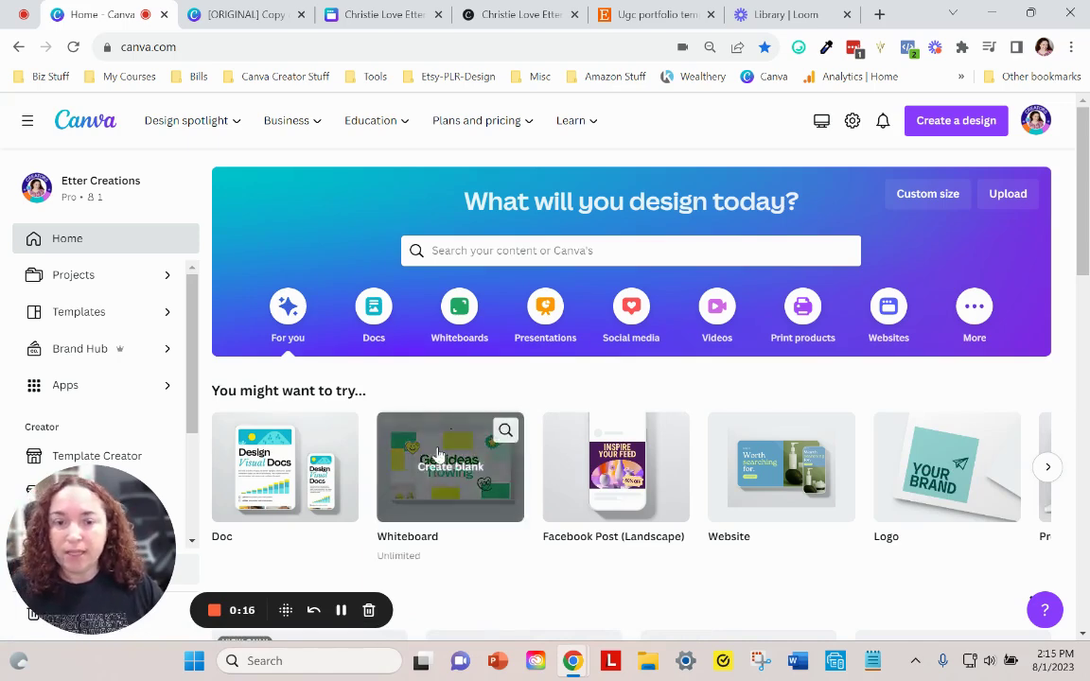
Look up the website design types offered for a new design by searching for "website".
{"action": "mouse_move", "coordinate": [572, 123]}
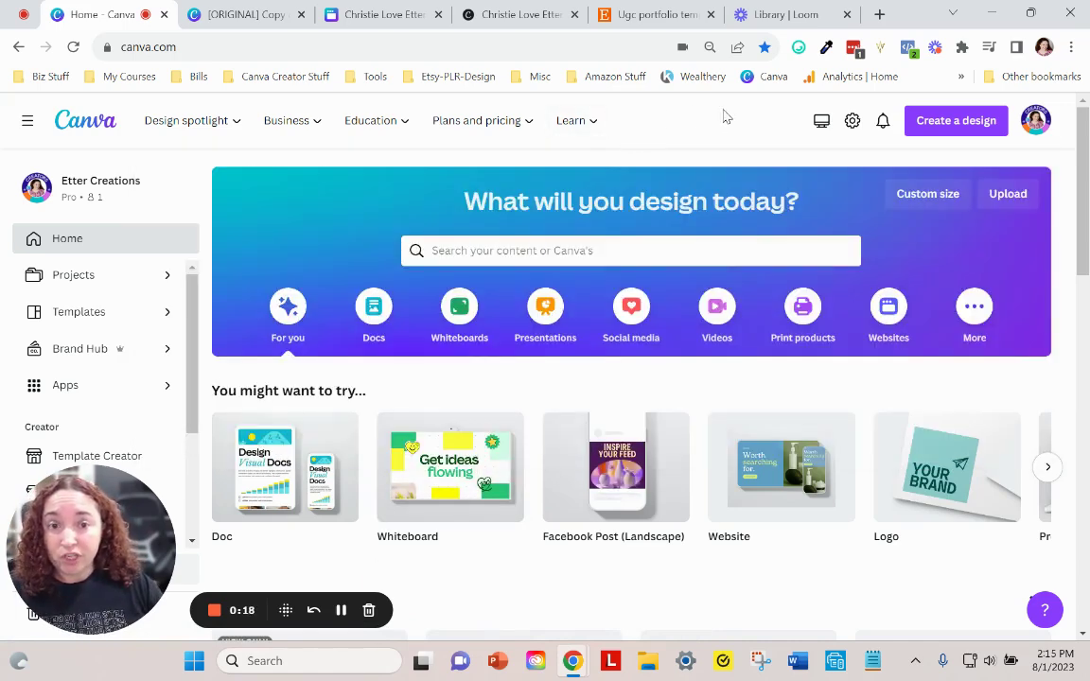
{"action": "left_click", "coordinate": [951, 128]}
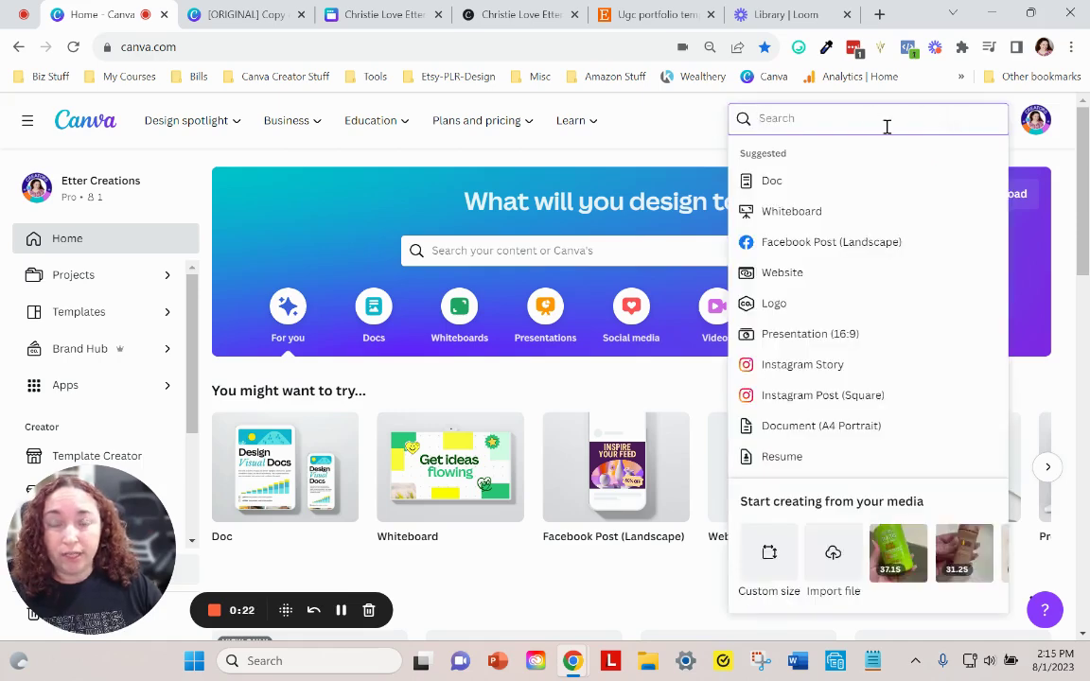
{"action": "type", "text": "website"}
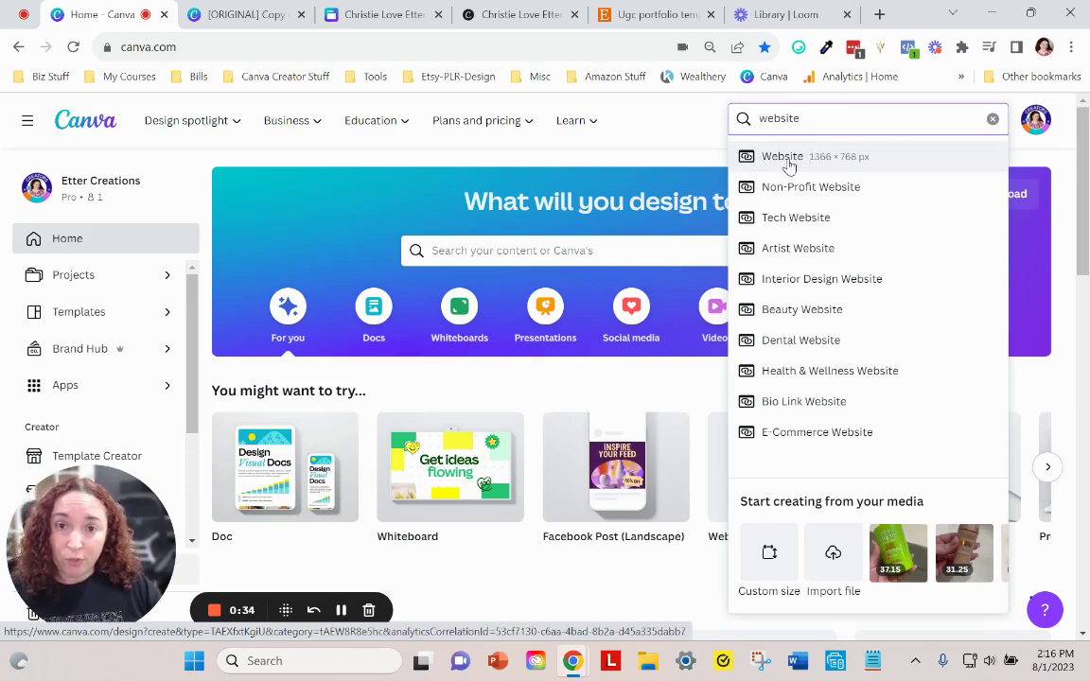
{"action": "left_click", "coordinate": [727, 275]}
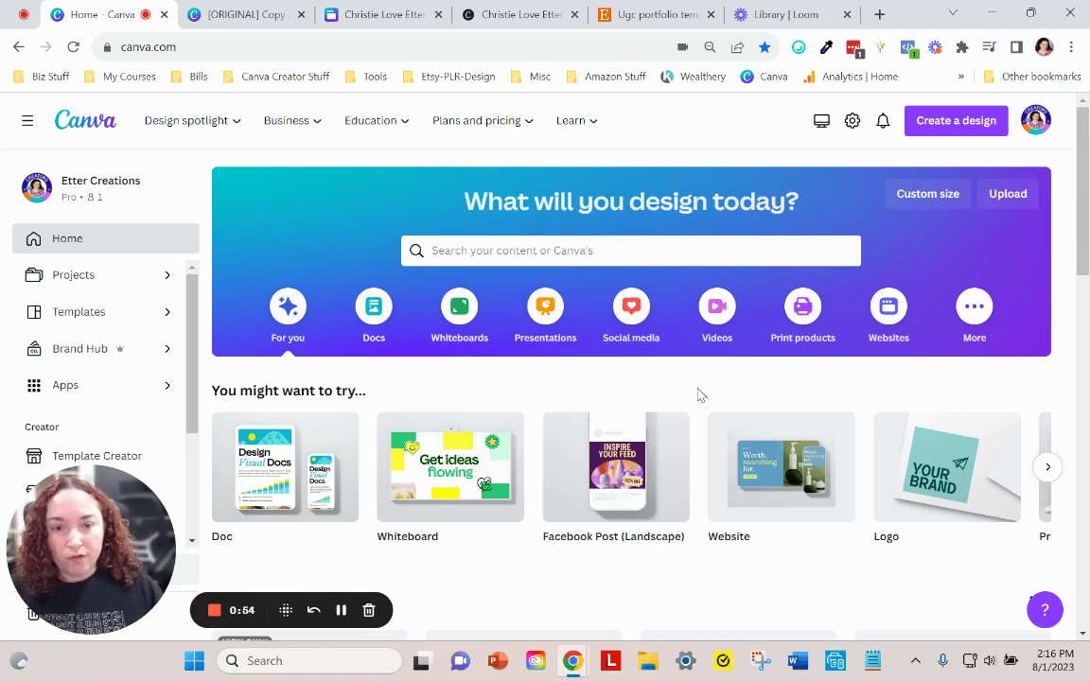
Search Canva's templates for "ugc website portfolio" and pick the suggested search "ugc portfolio website".
{"action": "left_click", "coordinate": [593, 251]}
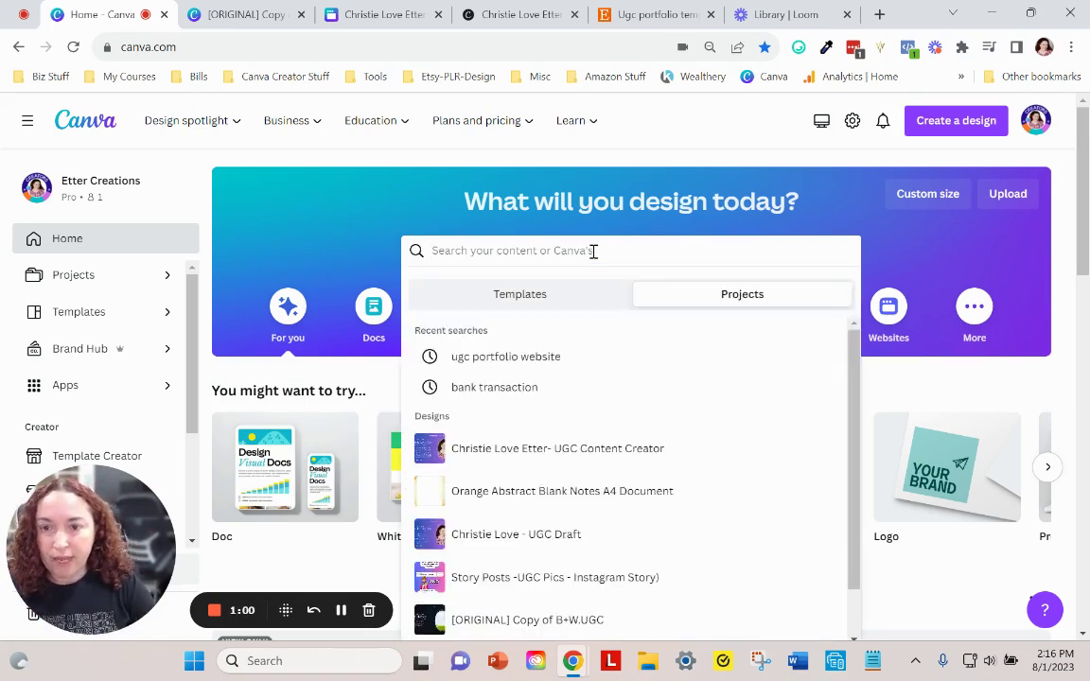
{"action": "type", "text": "ug"}
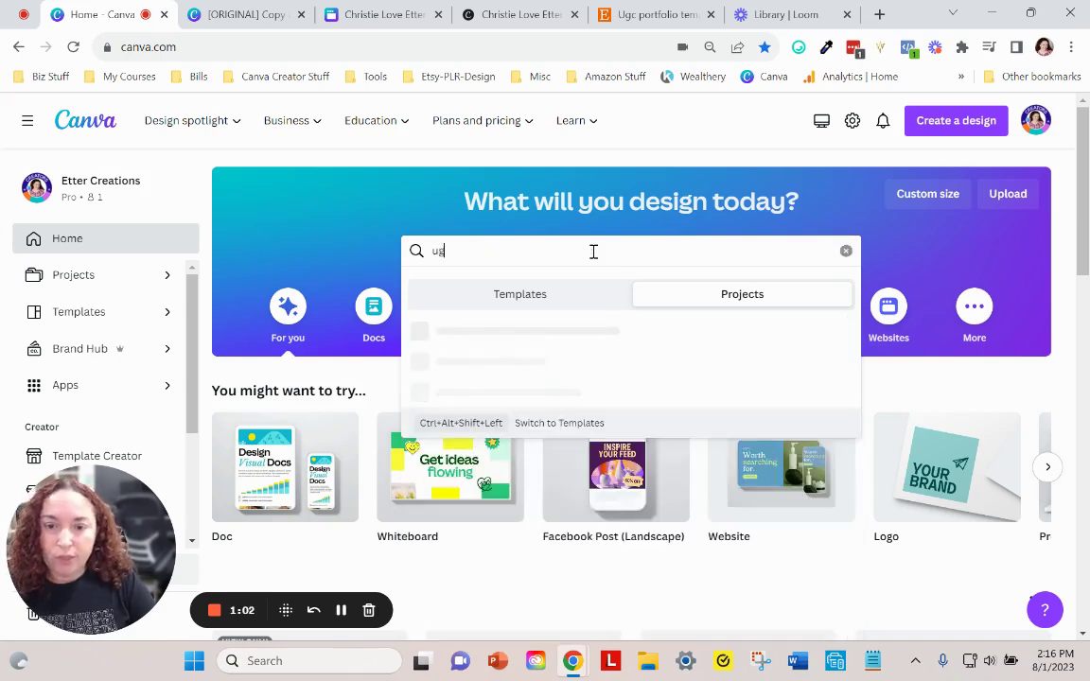
{"action": "type", "text": "c po"}
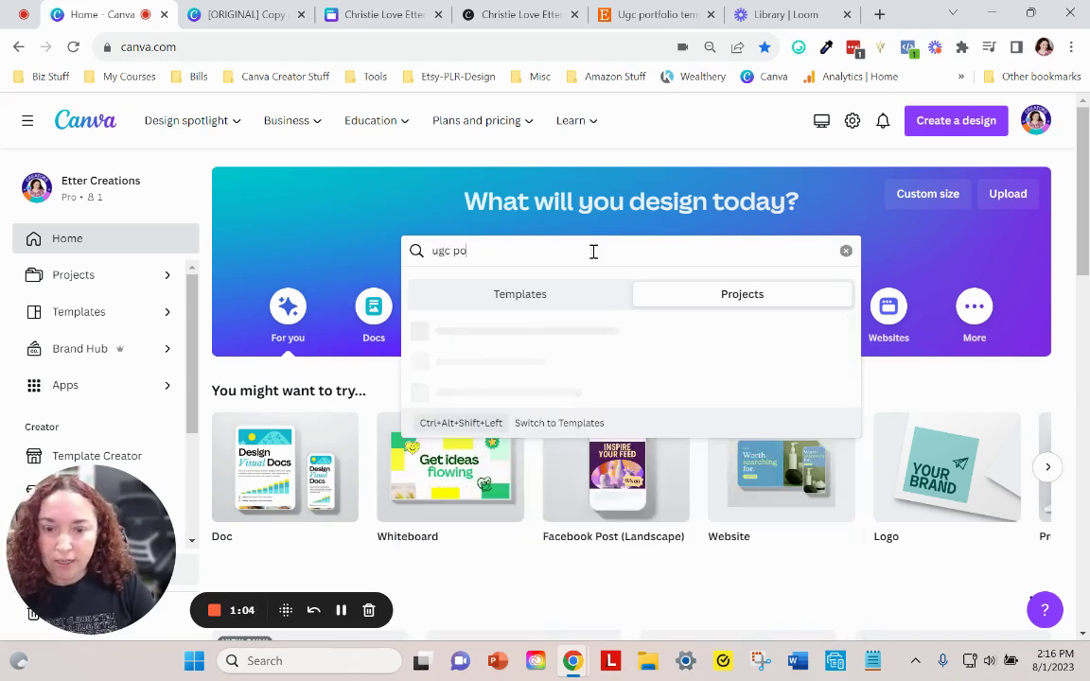
{"action": "key", "text": "BackSpace"}
{"action": "key", "text": "BackSpace"}
{"action": "type", "text": "website"}
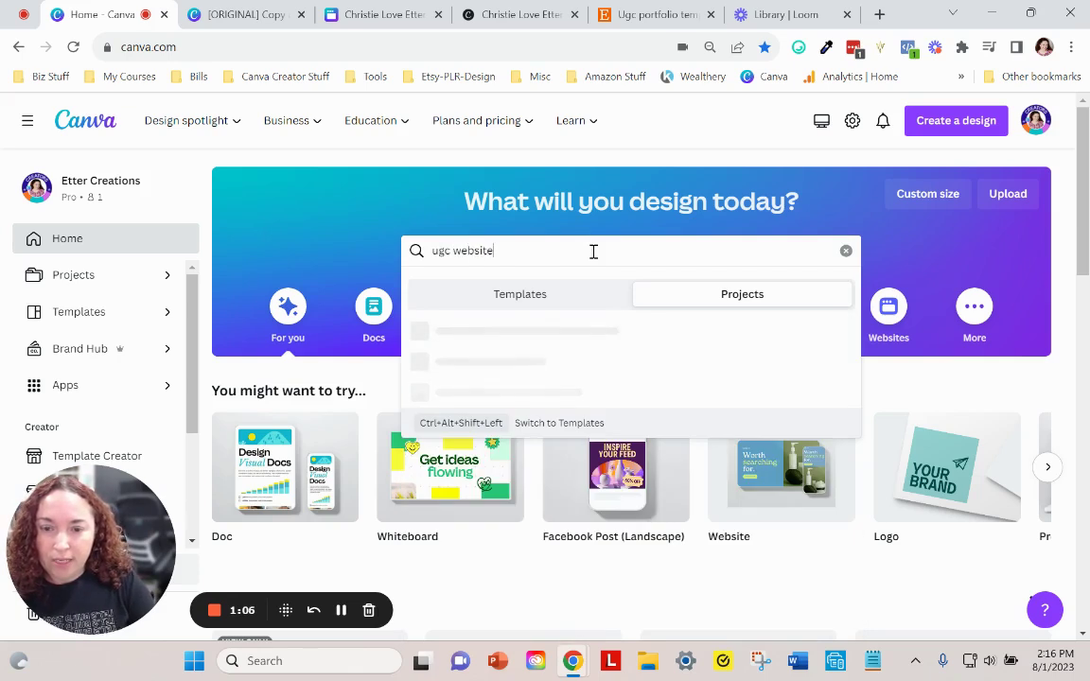
{"action": "type", "text": " portfolio"}
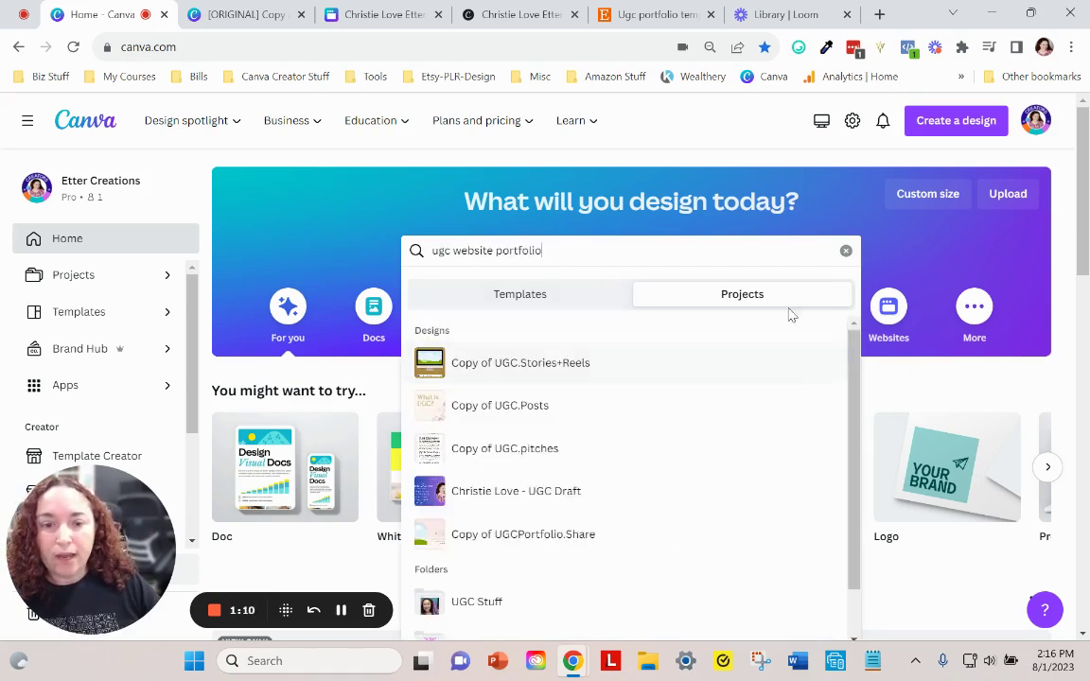
{"action": "left_click", "coordinate": [520, 294]}
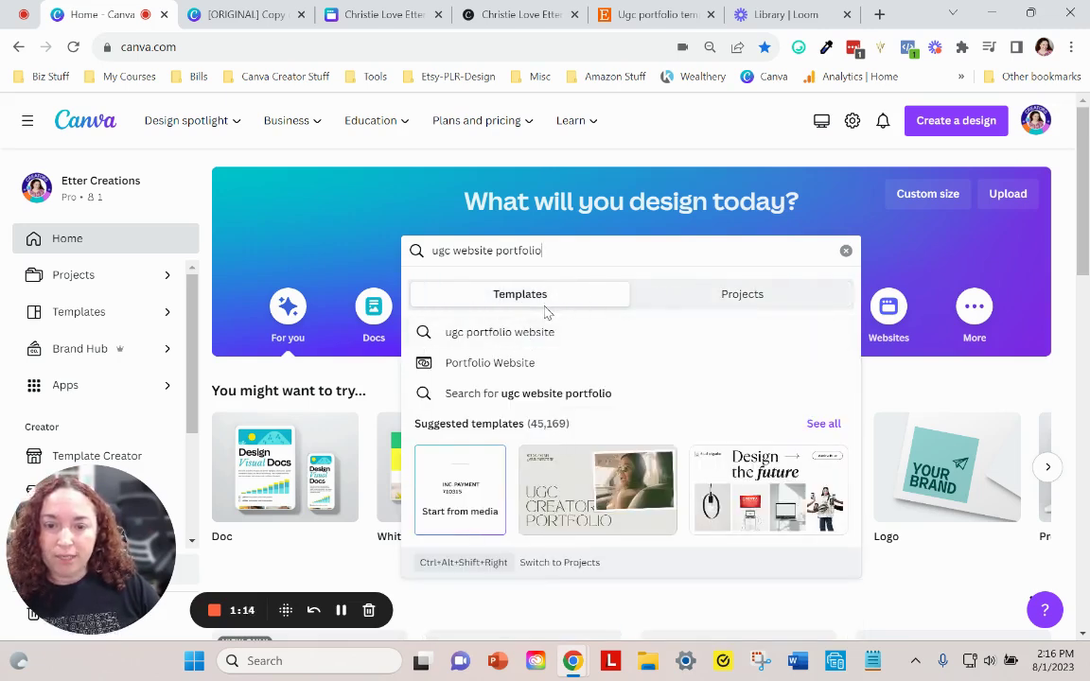
{"action": "left_click", "coordinate": [502, 339]}
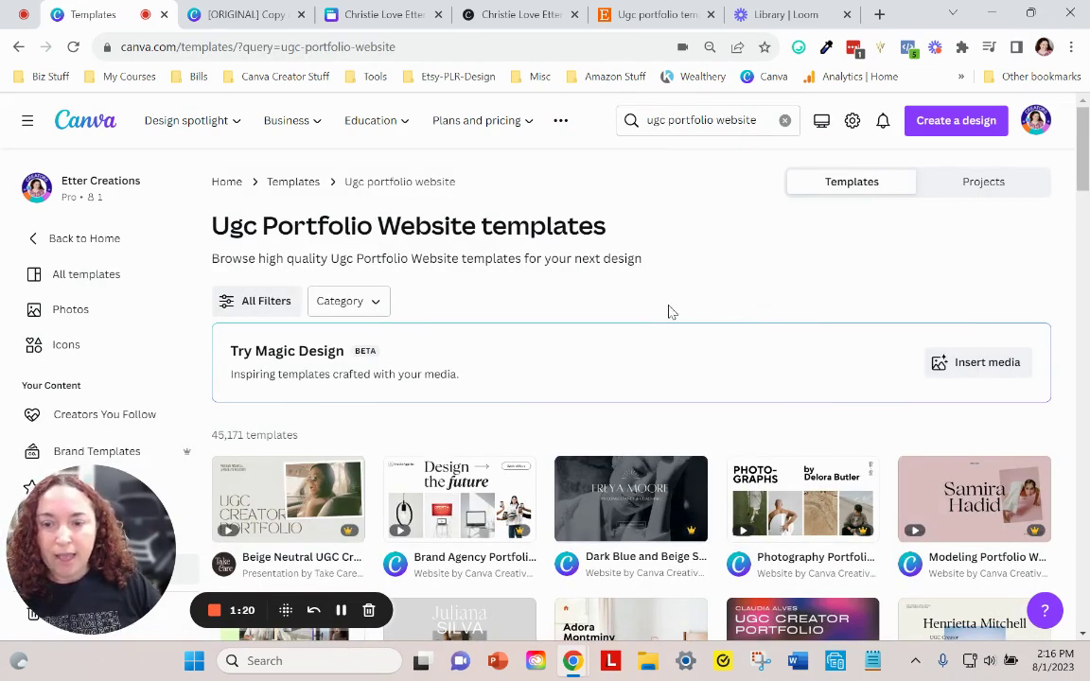
Browse the template results and open the details of the Beige Neutral UGC Creator Portfolio Presentation.
{"action": "scroll", "coordinate": [662, 312], "scroll_direction": "down", "scroll_amount": 5}
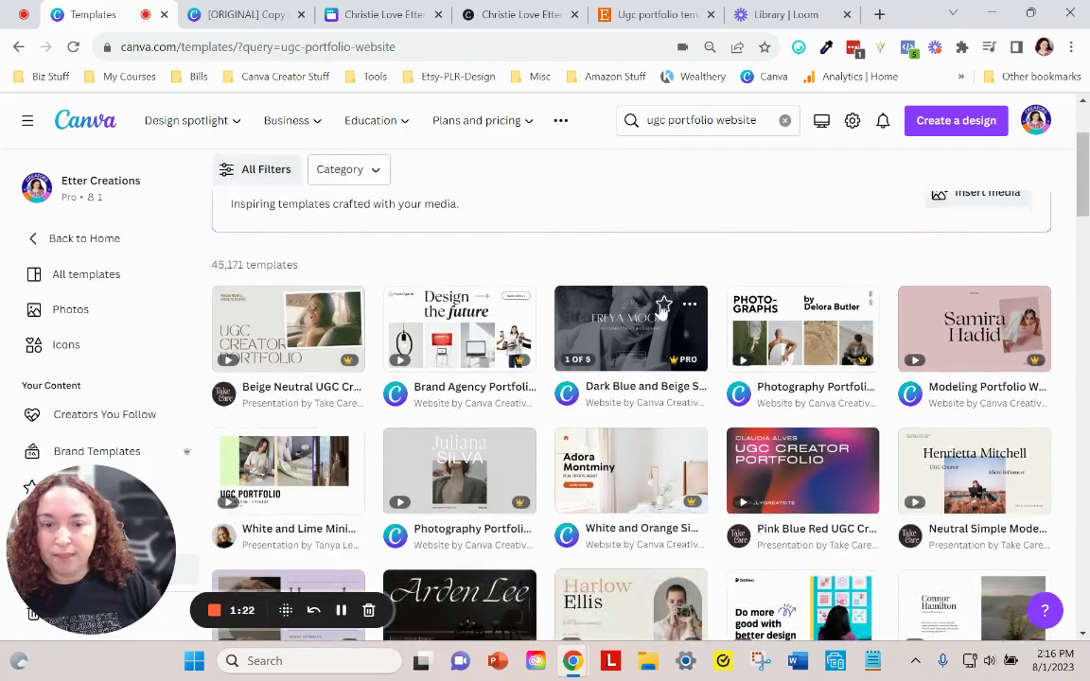
{"action": "scroll", "coordinate": [669, 352], "scroll_direction": "down", "scroll_amount": 5}
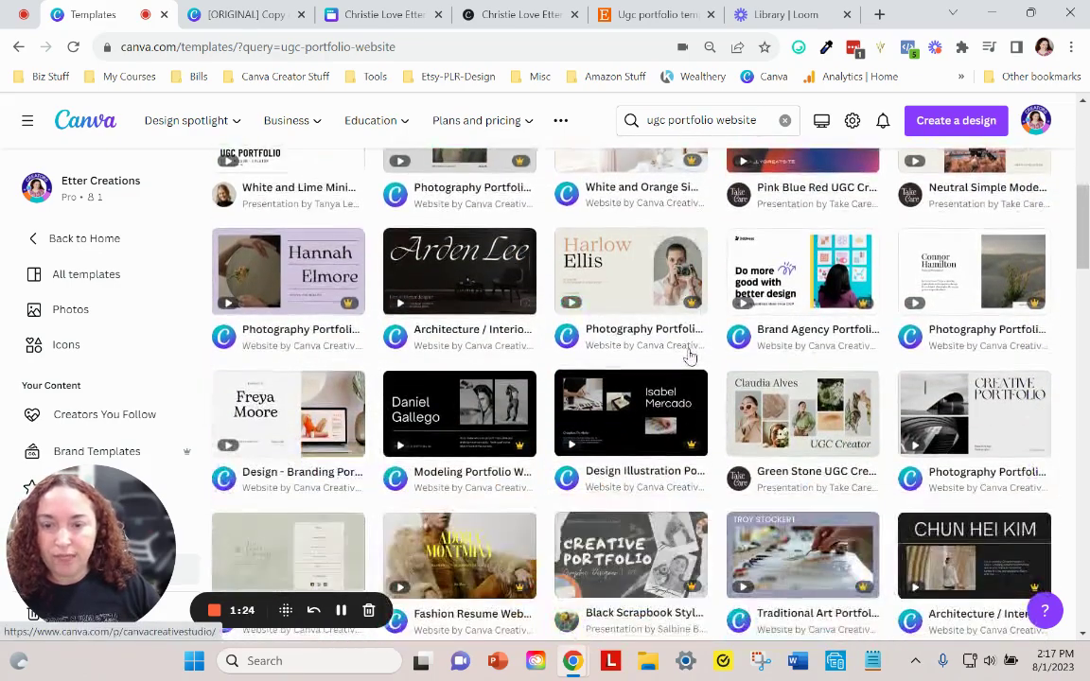
{"action": "scroll", "coordinate": [709, 417], "scroll_direction": "up", "scroll_amount": 10}
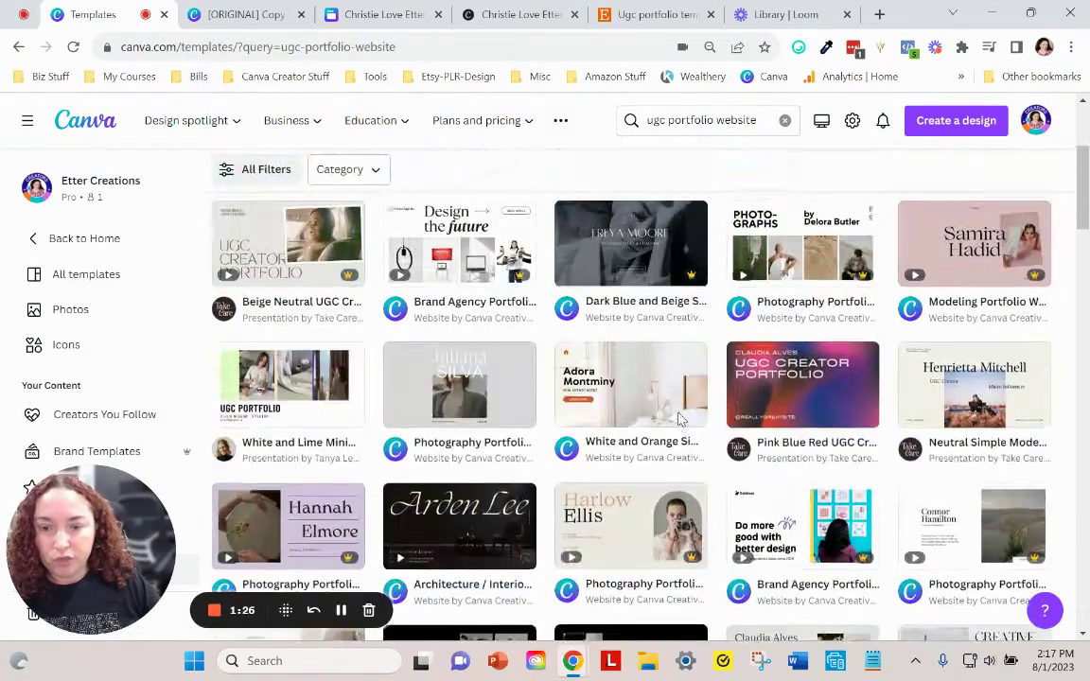
{"action": "scroll", "coordinate": [690, 409], "scroll_direction": "down", "scroll_amount": 2}
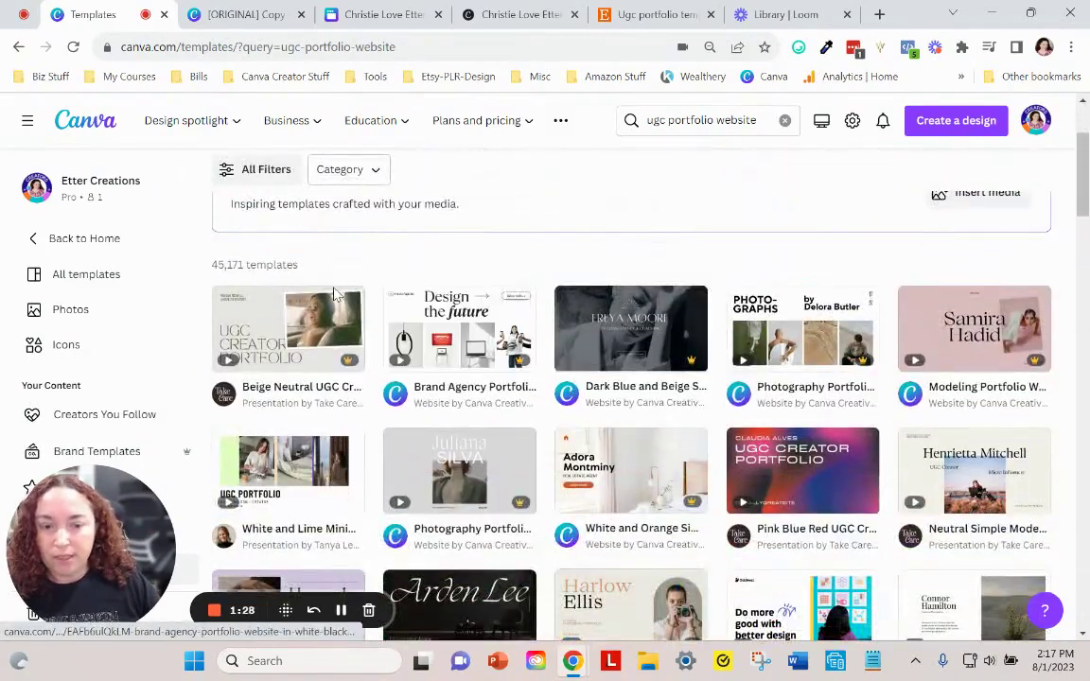
{"action": "left_click", "coordinate": [284, 324]}
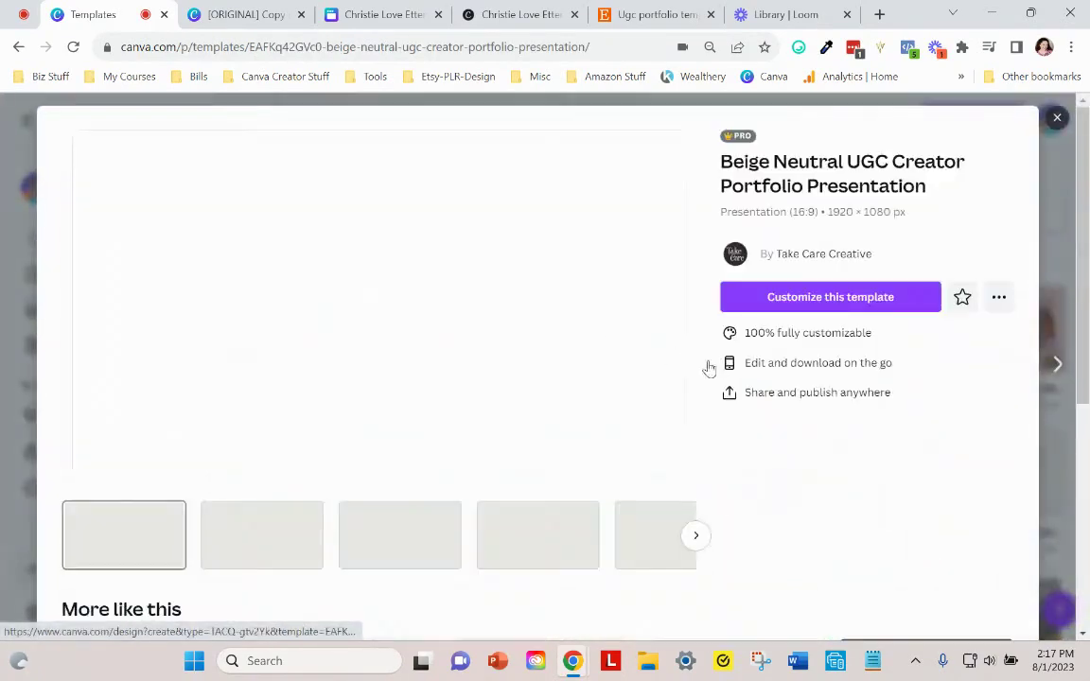
Review the template's preview and similar designs, and start customizing the Beige Neutral UGC Creator Portfolio Presentation.
{"action": "scroll", "coordinate": [574, 392], "scroll_direction": "down", "scroll_amount": 2}
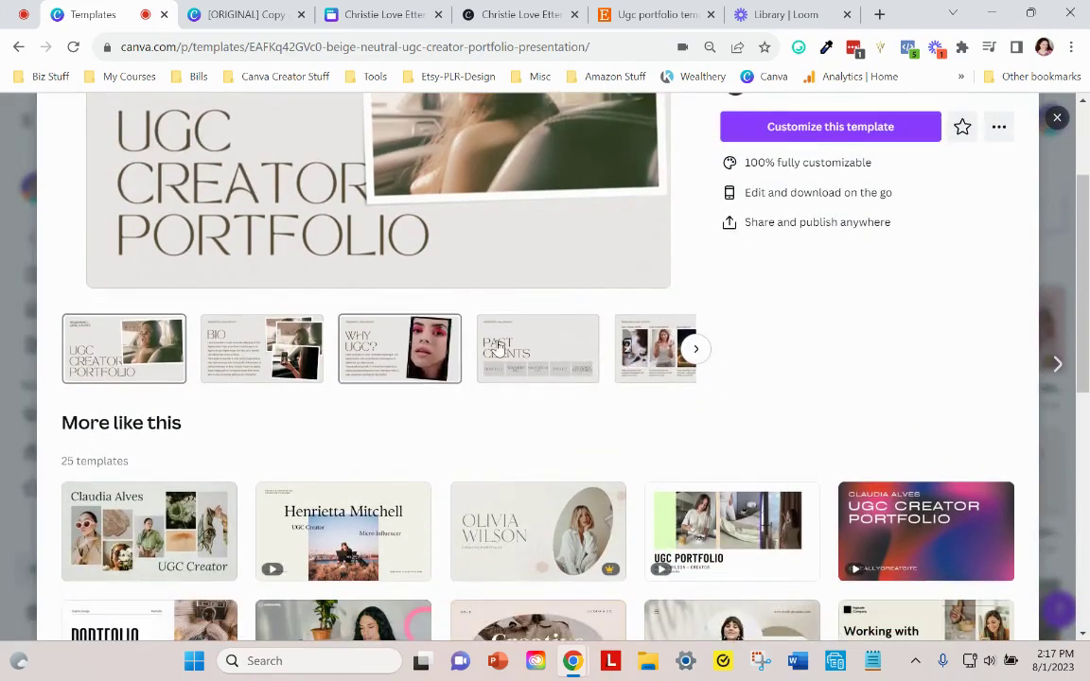
{"action": "scroll", "coordinate": [685, 379], "scroll_direction": "up", "scroll_amount": 1}
{"action": "scroll", "coordinate": [761, 384], "scroll_direction": "down", "scroll_amount": 3}
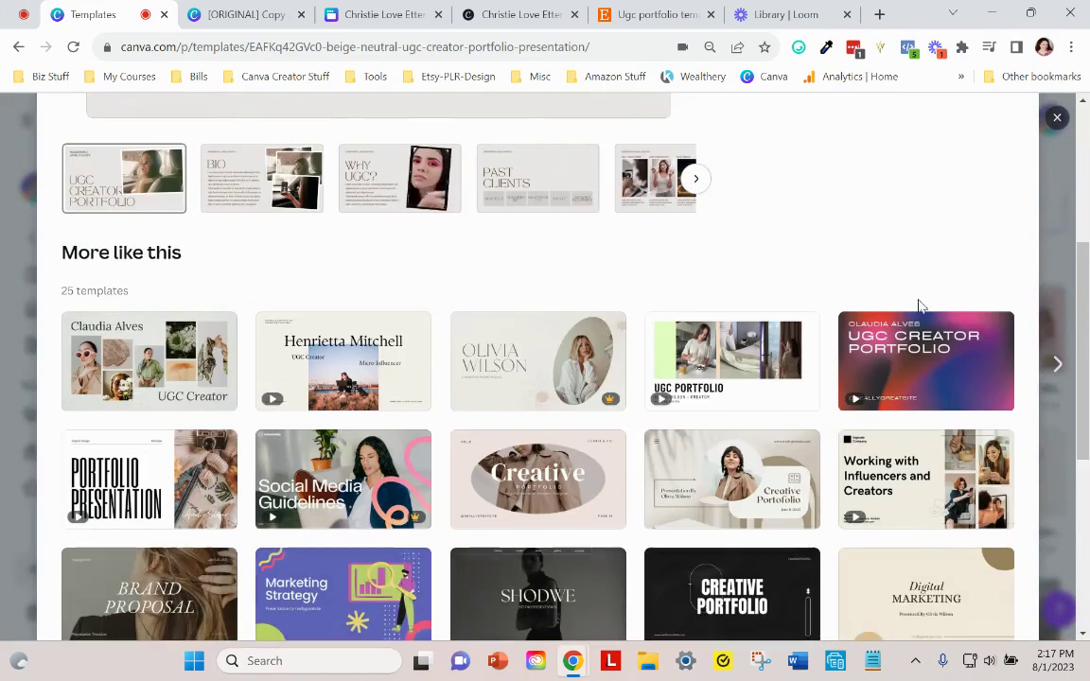
{"action": "scroll", "coordinate": [670, 388], "scroll_direction": "down", "scroll_amount": 1}
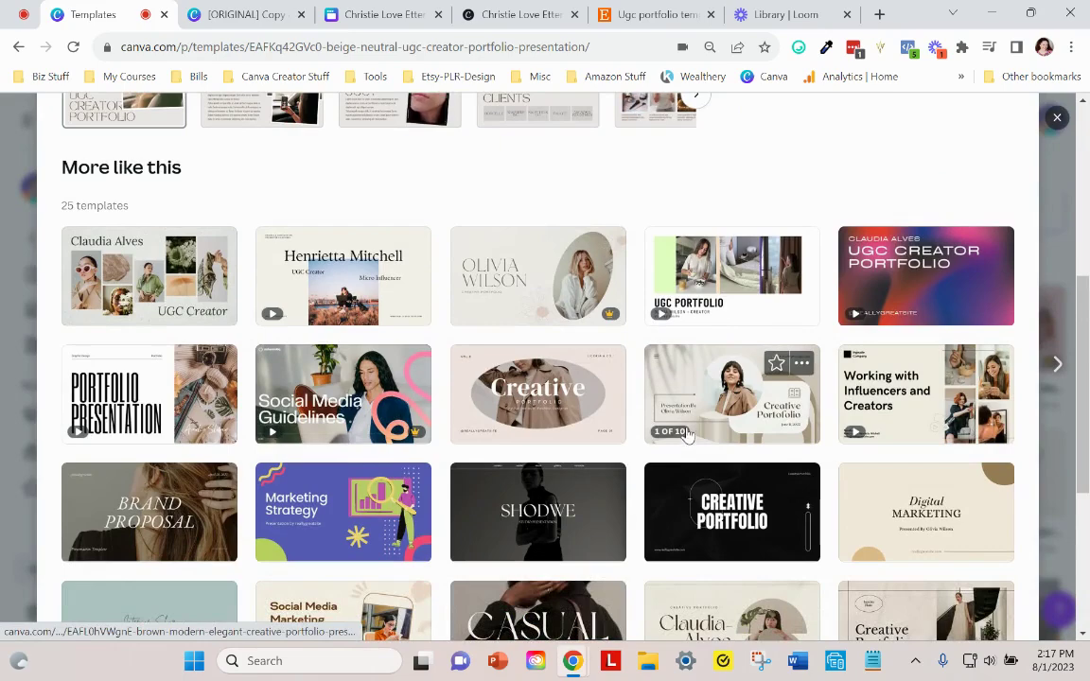
{"action": "scroll", "coordinate": [687, 433], "scroll_direction": "up", "scroll_amount": 5}
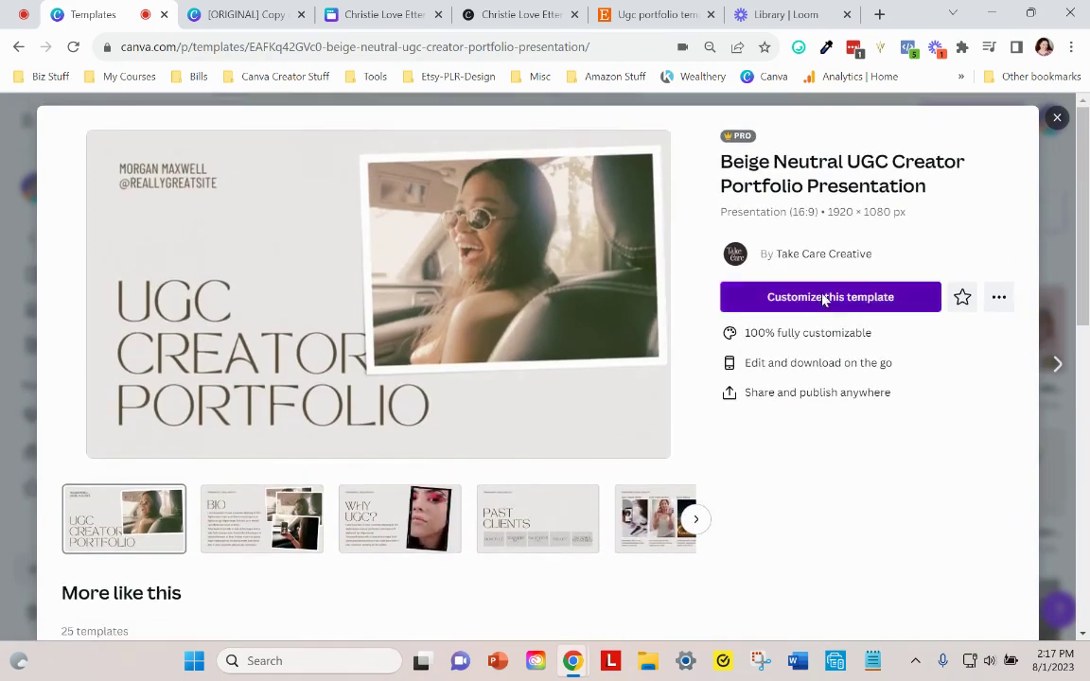
{"action": "left_click", "coordinate": [762, 297]}
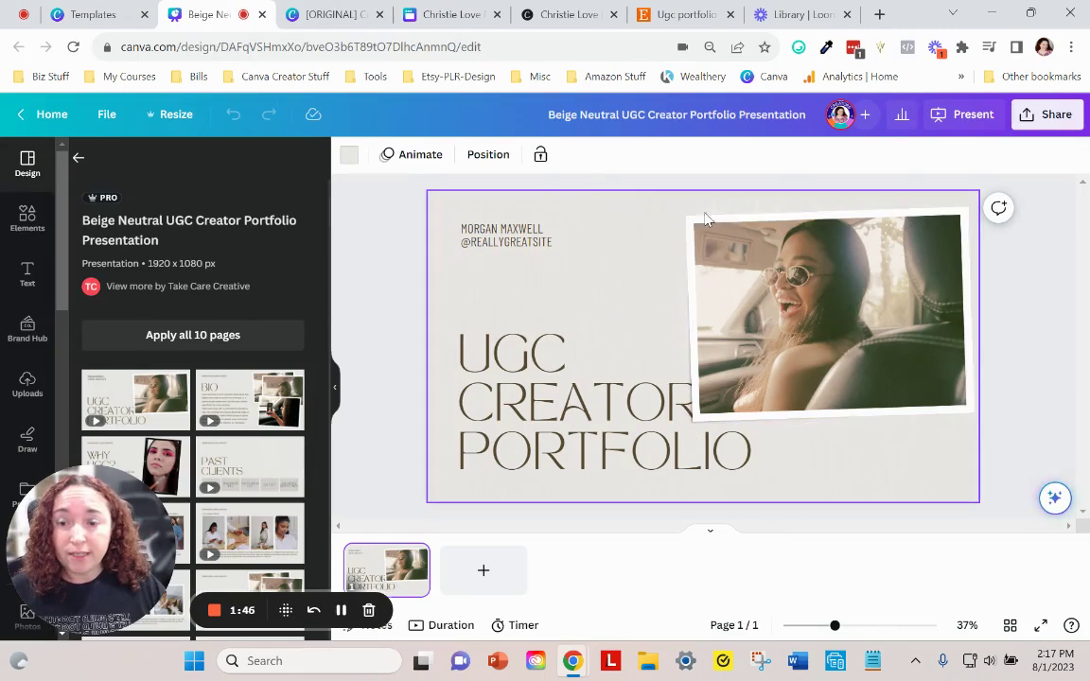
Examine the template's available page layouts and the design's page overview, and return to editing the first page.
{"action": "scroll", "coordinate": [208, 359], "scroll_direction": "down", "scroll_amount": 5}
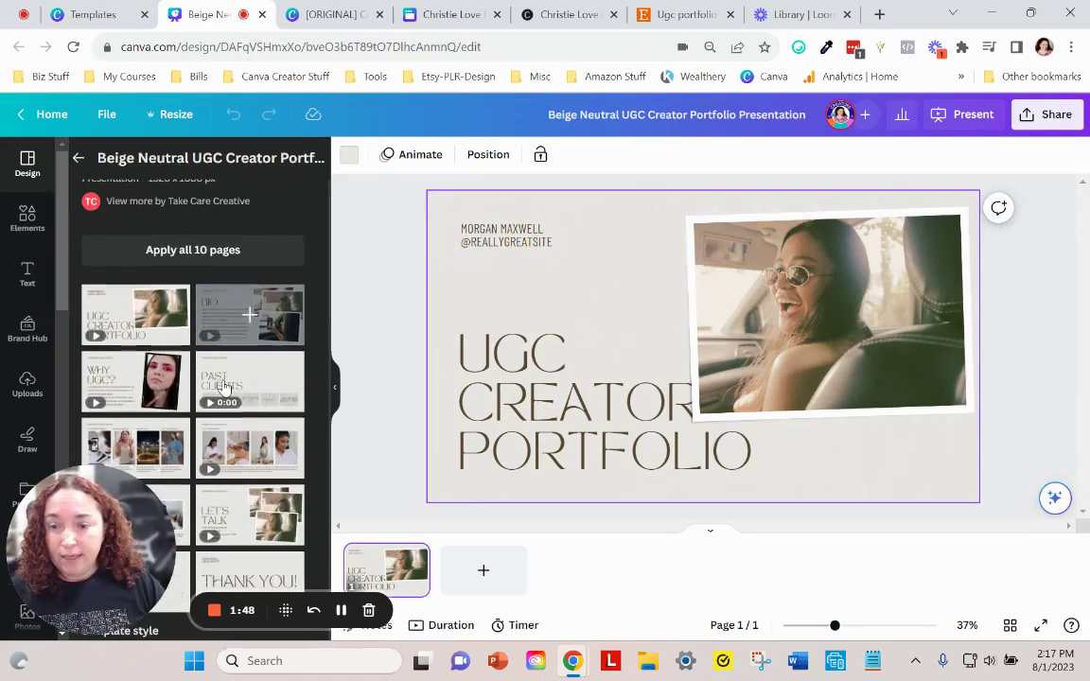
{"action": "scroll", "coordinate": [246, 408], "scroll_direction": "down", "scroll_amount": 3}
{"action": "scroll", "coordinate": [70, 298], "scroll_direction": "up", "scroll_amount": 6}
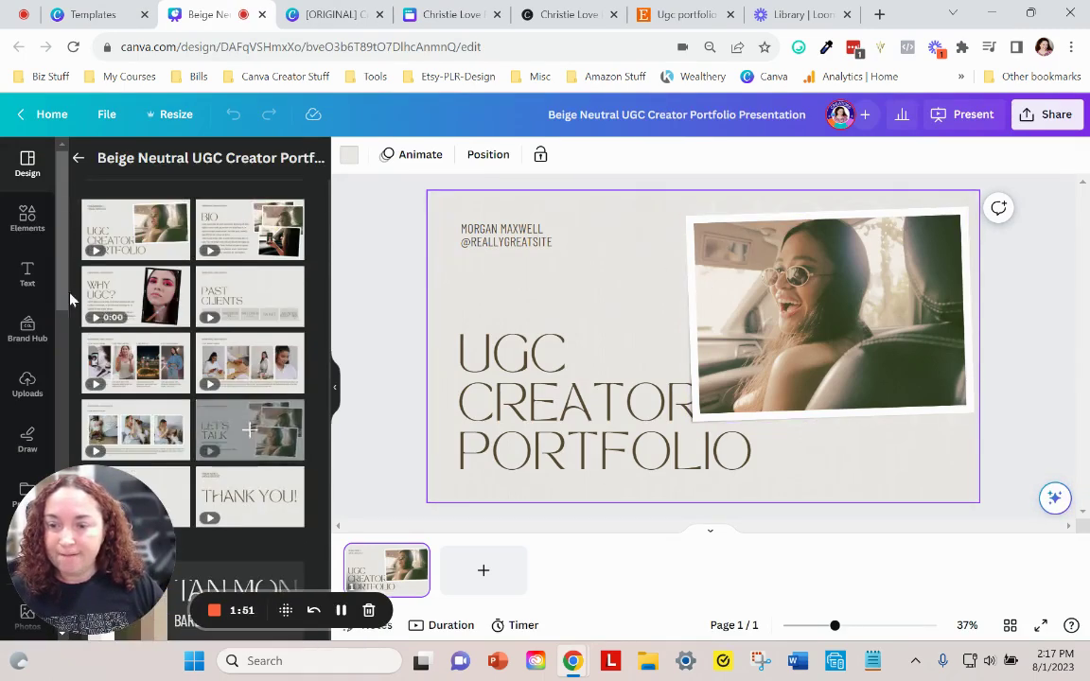
{"action": "left_click", "coordinate": [1021, 310]}
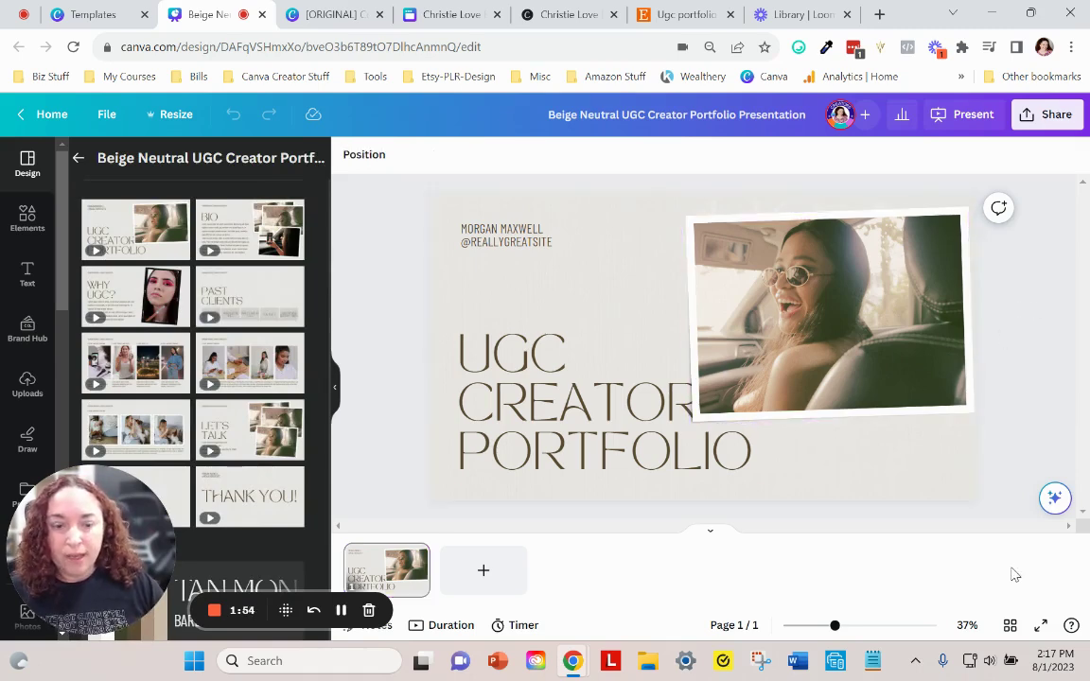
{"action": "left_click", "coordinate": [1009, 627]}
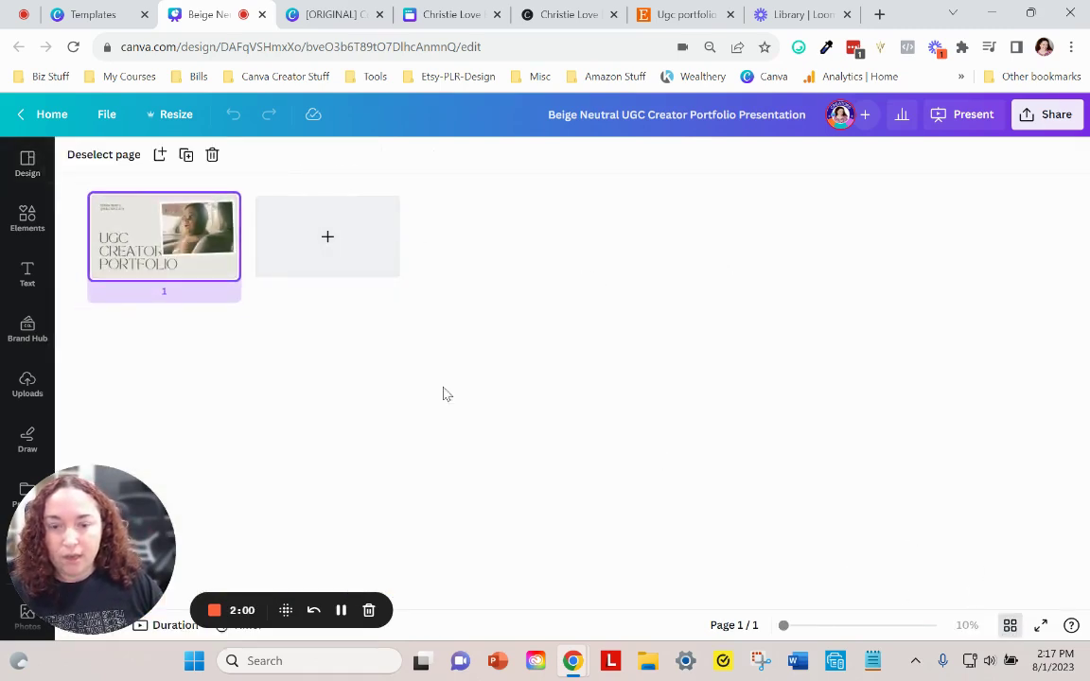
{"action": "double_click", "coordinate": [171, 247]}
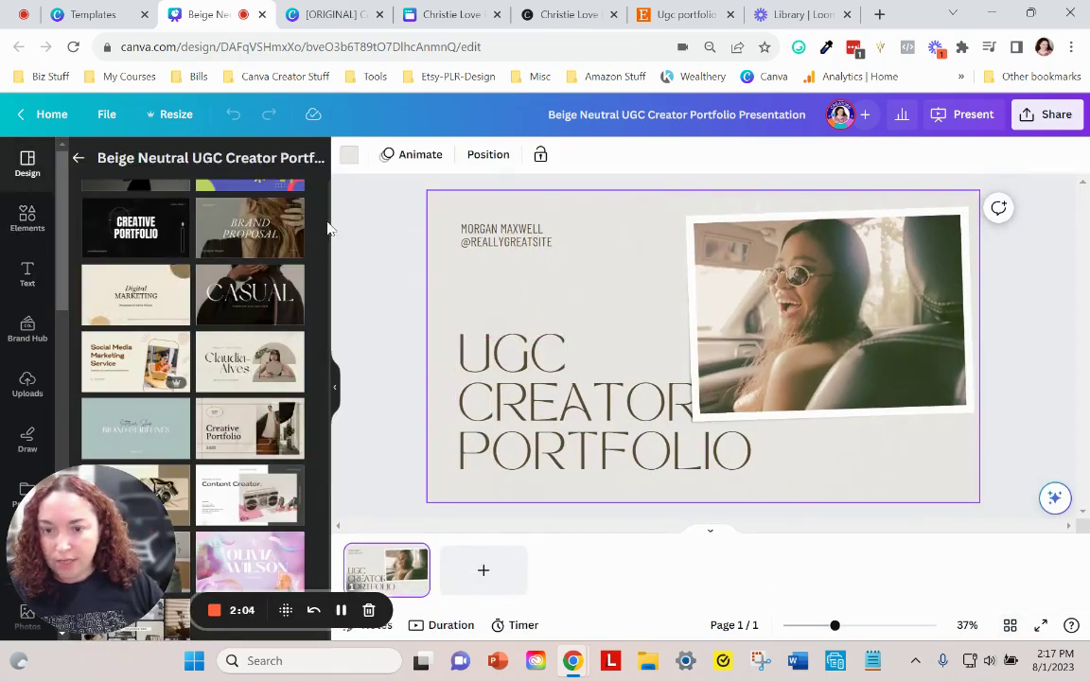
Return to the presentation templates and reopen the recently used Beige Neutral template to view its page layouts.
{"action": "left_click", "coordinate": [78, 160]}
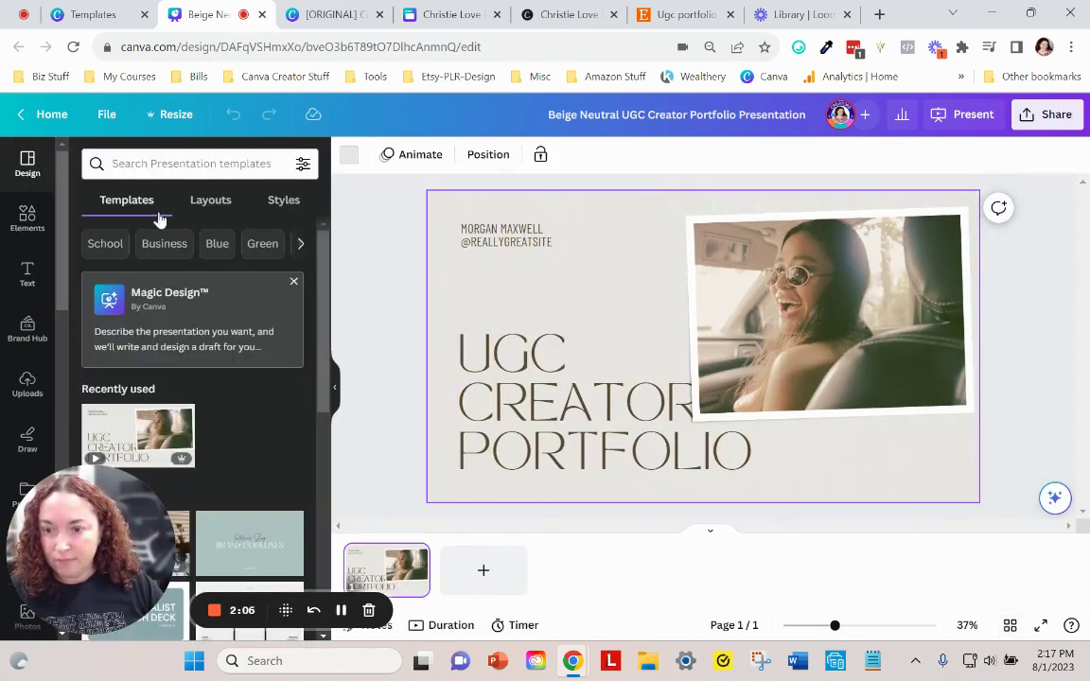
{"action": "scroll", "coordinate": [170, 350], "scroll_direction": "down", "scroll_amount": 2}
{"action": "left_click", "coordinate": [173, 356]}
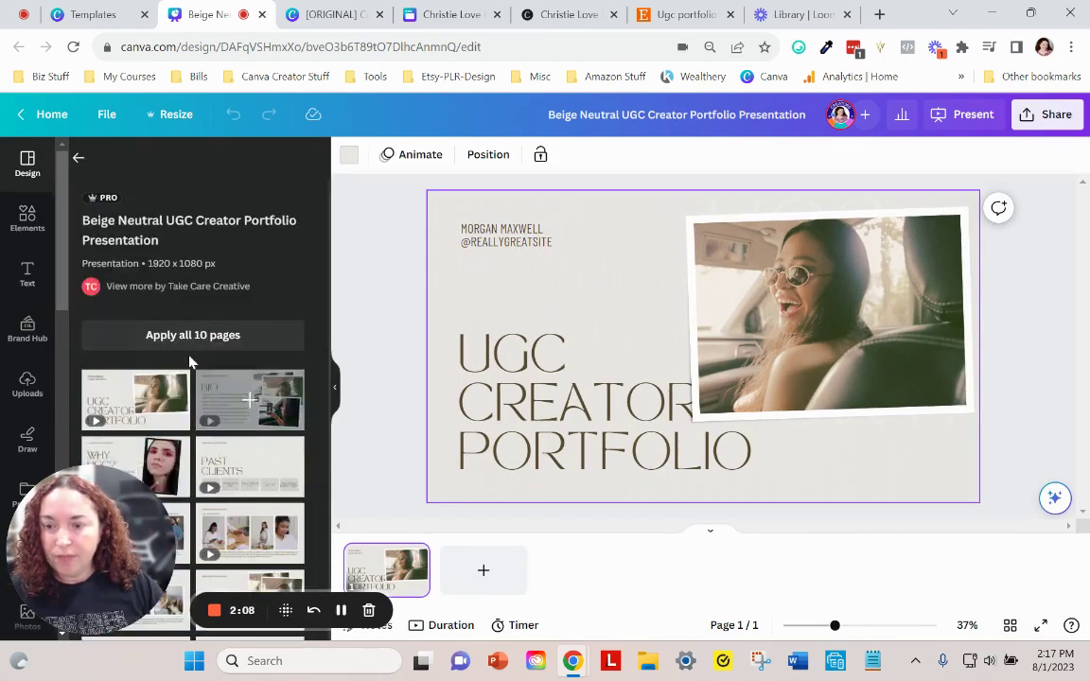
{"action": "scroll", "coordinate": [179, 359], "scroll_direction": "down", "scroll_amount": 2}
{"action": "scroll", "coordinate": [217, 365], "scroll_direction": "up", "scroll_amount": 2}
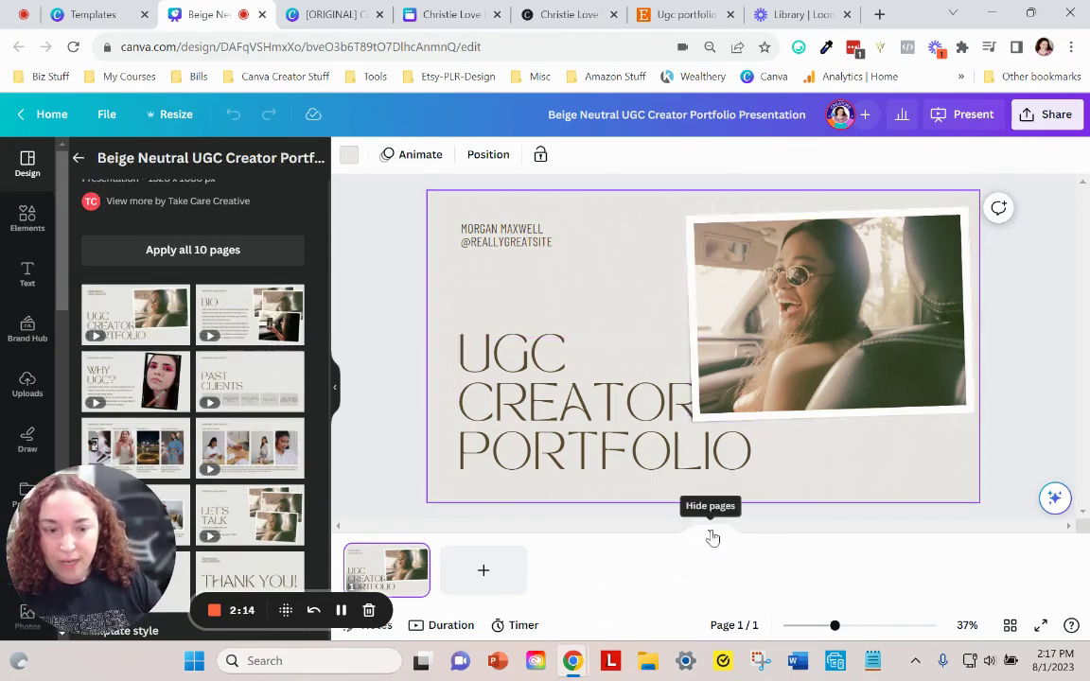
Add two pages, applying the "Why UGC?" layout to page 2 and the layout with four client videos to page 3.
{"action": "left_click", "coordinate": [483, 573]}
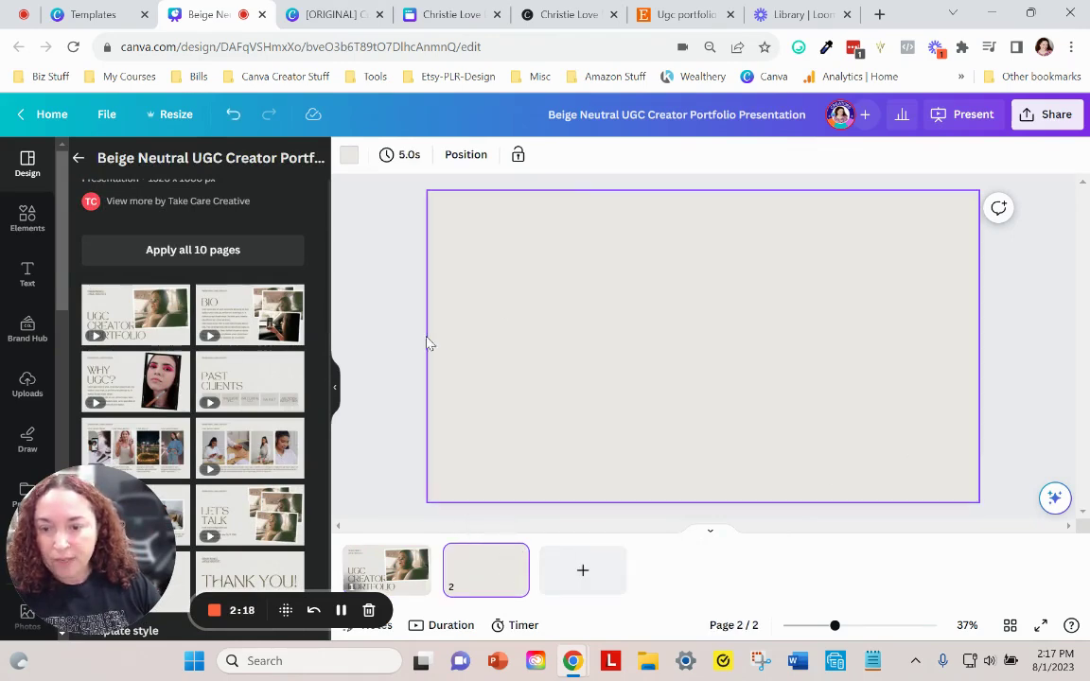
{"action": "left_click", "coordinate": [133, 383]}
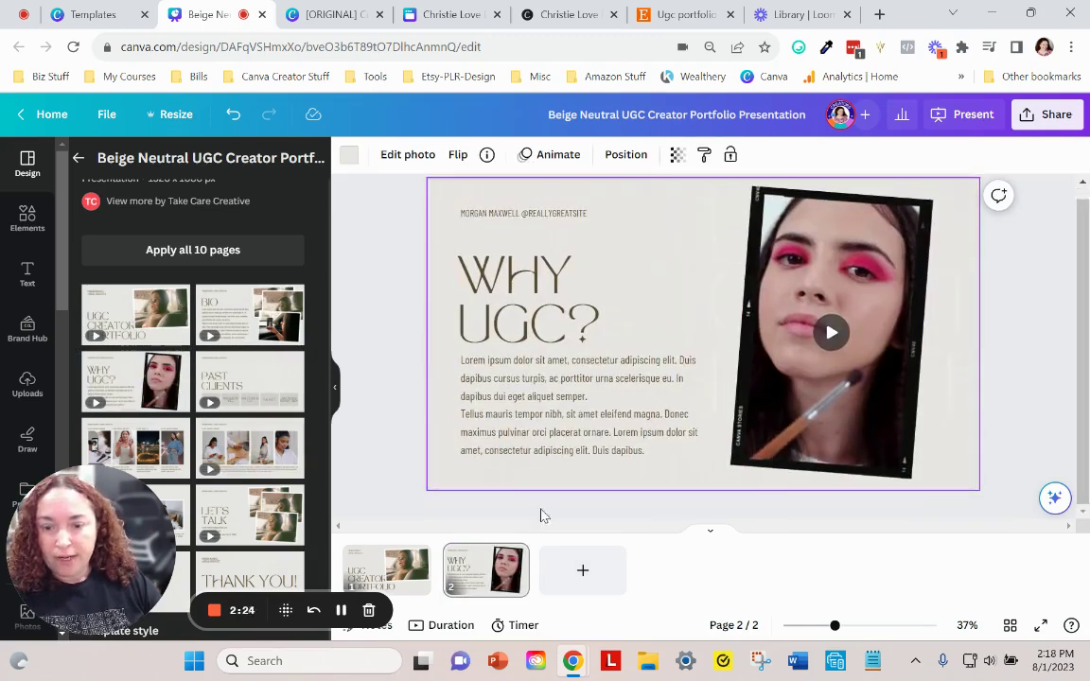
{"action": "left_click", "coordinate": [575, 583]}
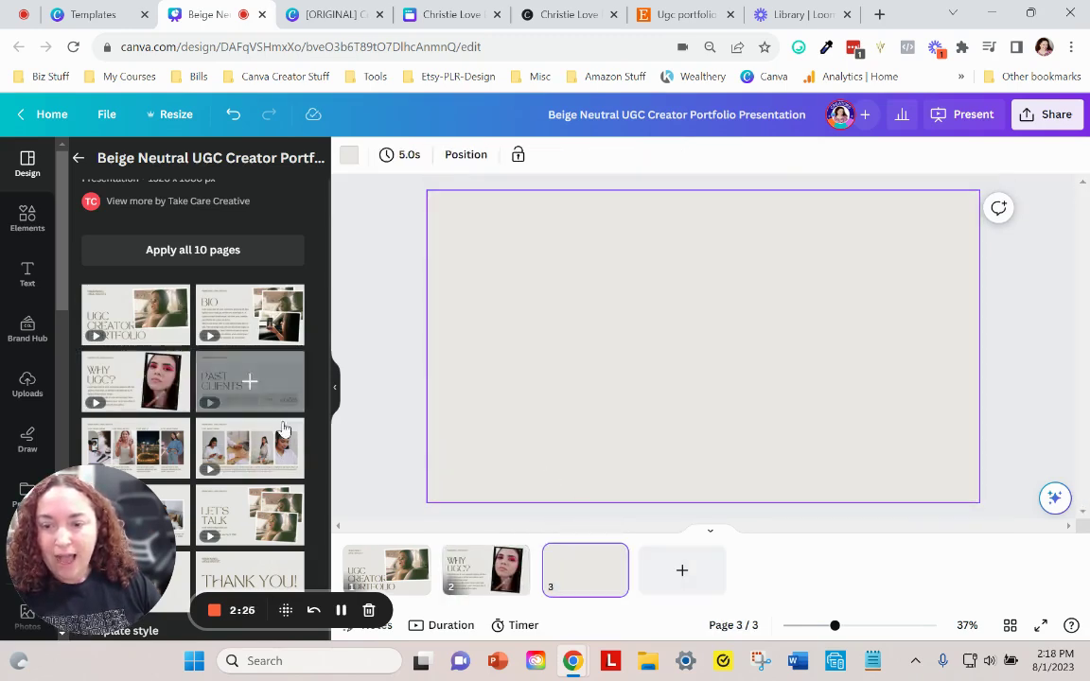
{"action": "scroll", "coordinate": [186, 362], "scroll_direction": "down", "scroll_amount": 2}
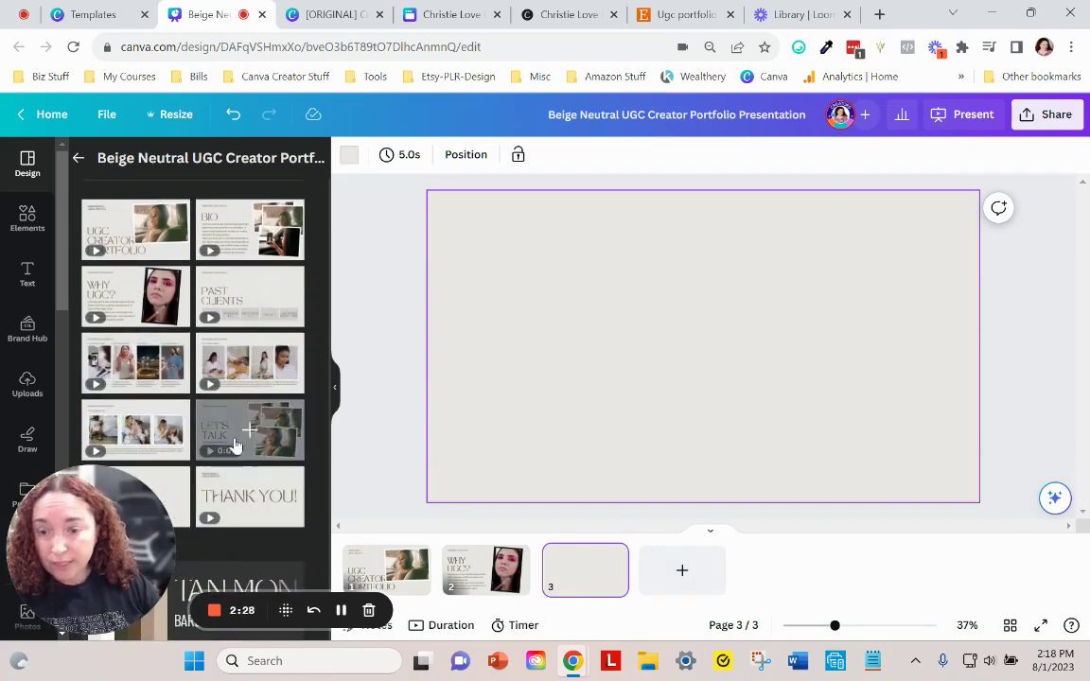
{"action": "left_click", "coordinate": [126, 364]}
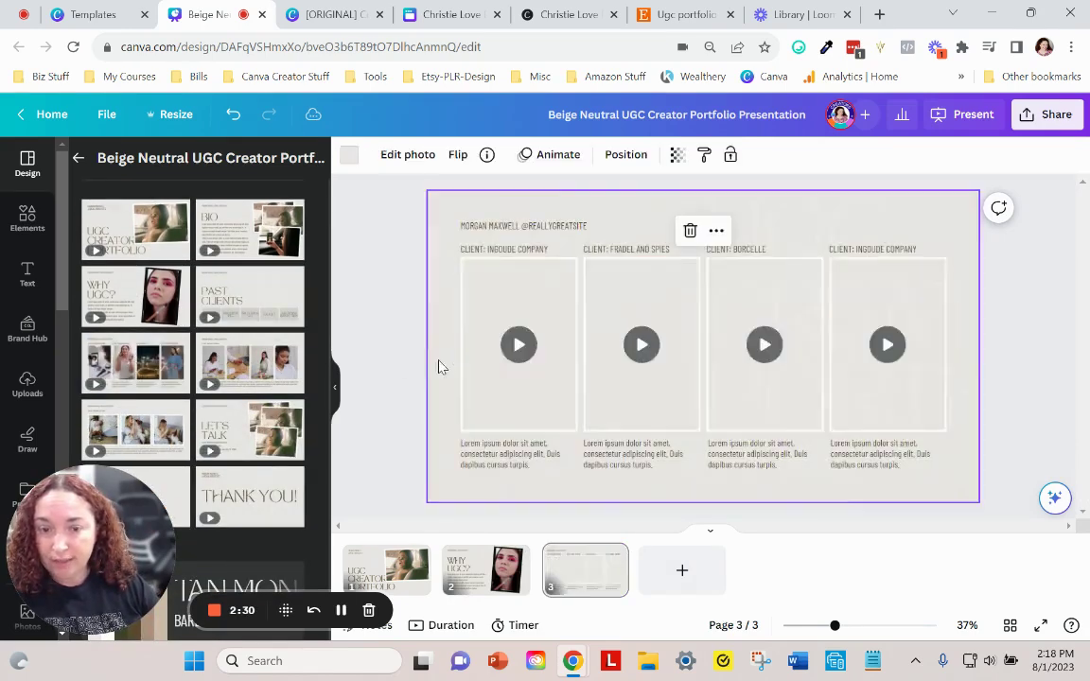
Add two more pages, applying the "Let's Talk" layout to page 4 and the "Price List" layout to page 5.
{"action": "left_click", "coordinate": [681, 572]}
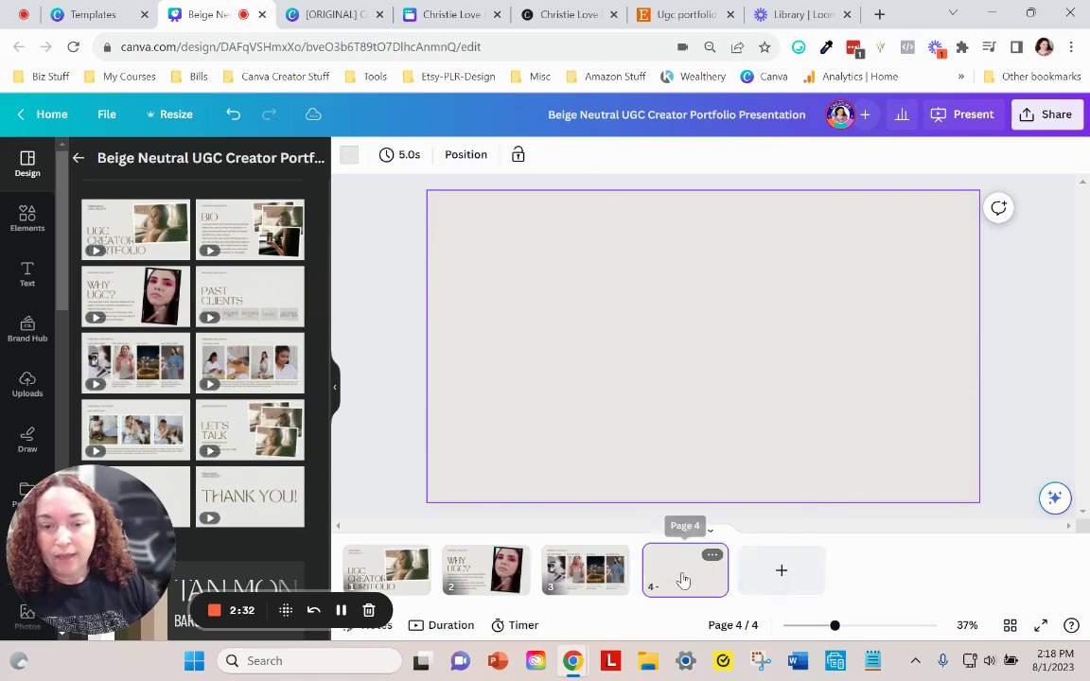
{"action": "scroll", "coordinate": [246, 397], "scroll_direction": "down", "scroll_amount": 2}
{"action": "left_click", "coordinate": [227, 350]}
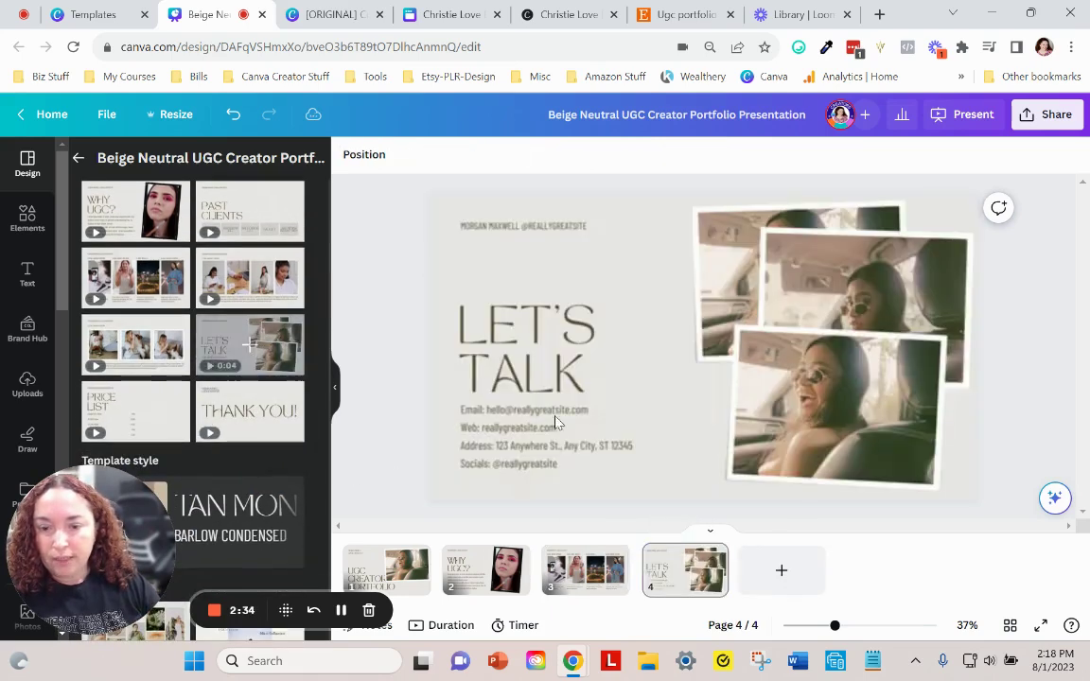
{"action": "left_click", "coordinate": [781, 570]}
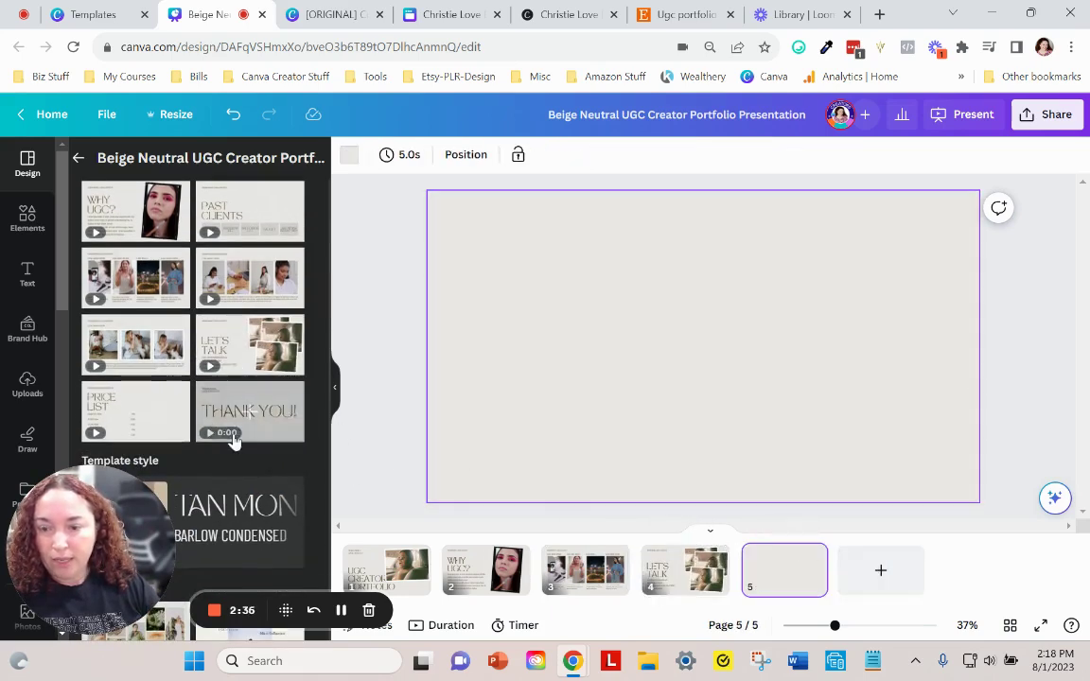
{"action": "left_click", "coordinate": [153, 416]}
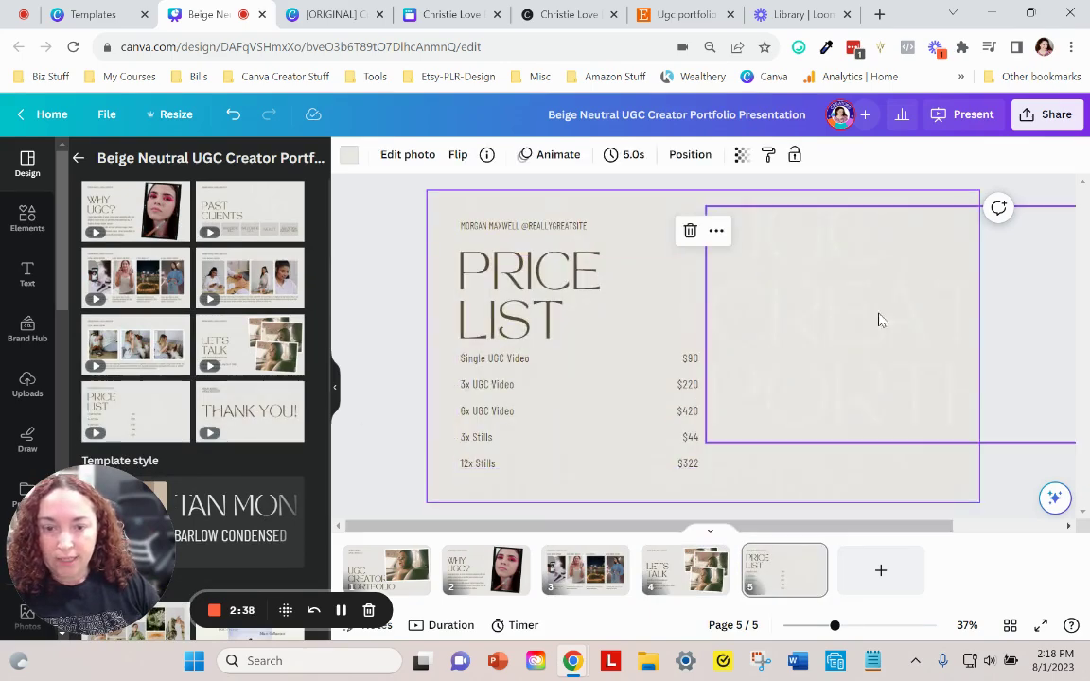
Review the pages of the assembled portfolio, including the contact, client video and "Why UGC?" pages.
{"action": "scroll", "coordinate": [824, 423], "scroll_direction": "up", "scroll_amount": 2}
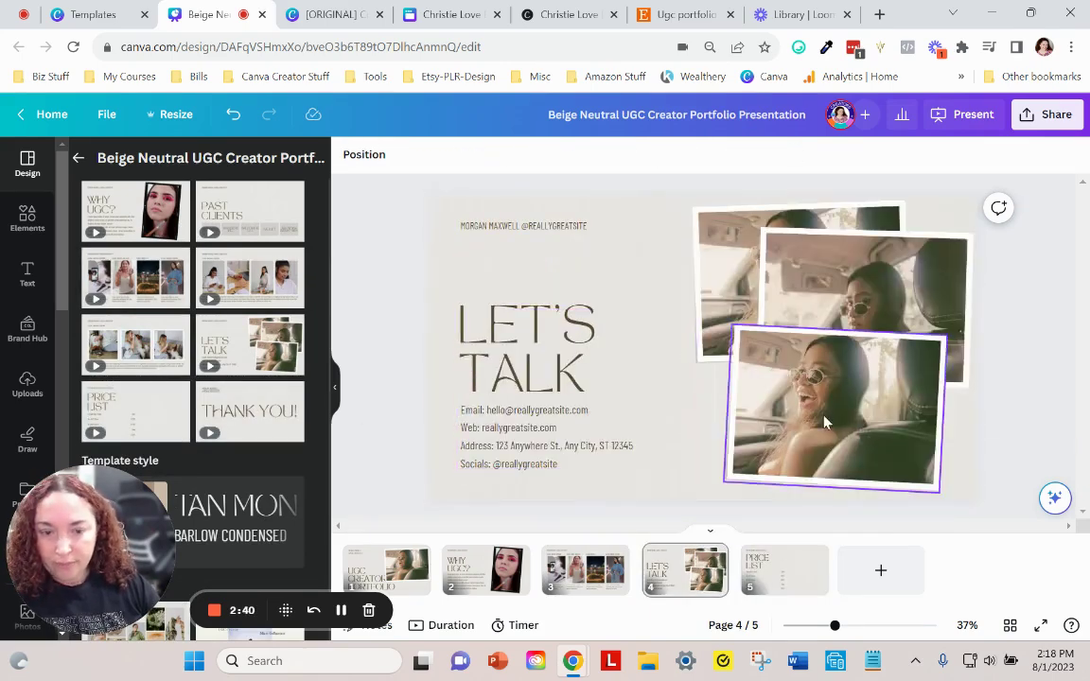
{"action": "scroll", "coordinate": [824, 422], "scroll_direction": "up", "scroll_amount": 5}
{"action": "scroll", "coordinate": [742, 362], "scroll_direction": "down", "scroll_amount": 3}
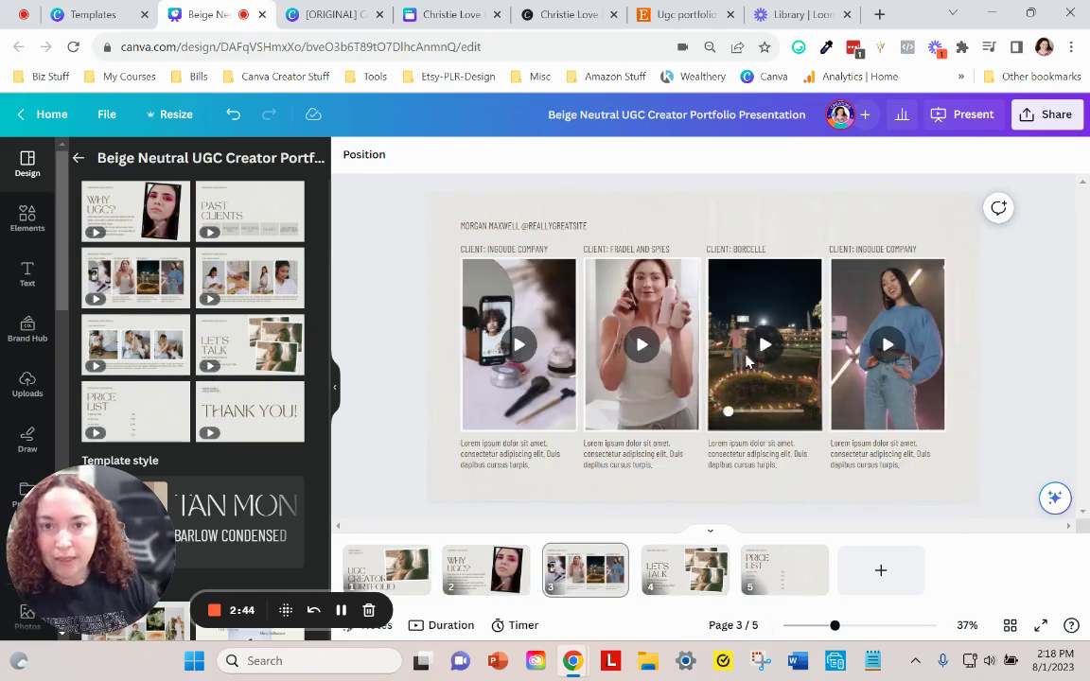
{"action": "scroll", "coordinate": [746, 360], "scroll_direction": "down", "scroll_amount": 3}
{"action": "scroll", "coordinate": [523, 369], "scroll_direction": "up", "scroll_amount": 2}
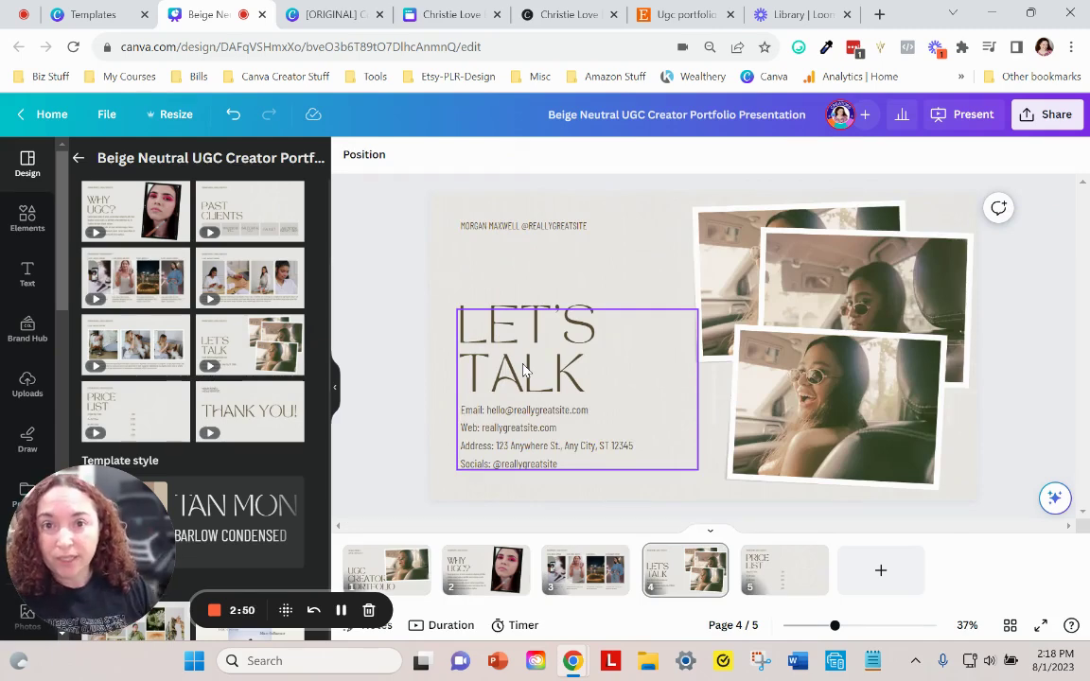
{"action": "scroll", "coordinate": [388, 329], "scroll_direction": "up", "scroll_amount": 2}
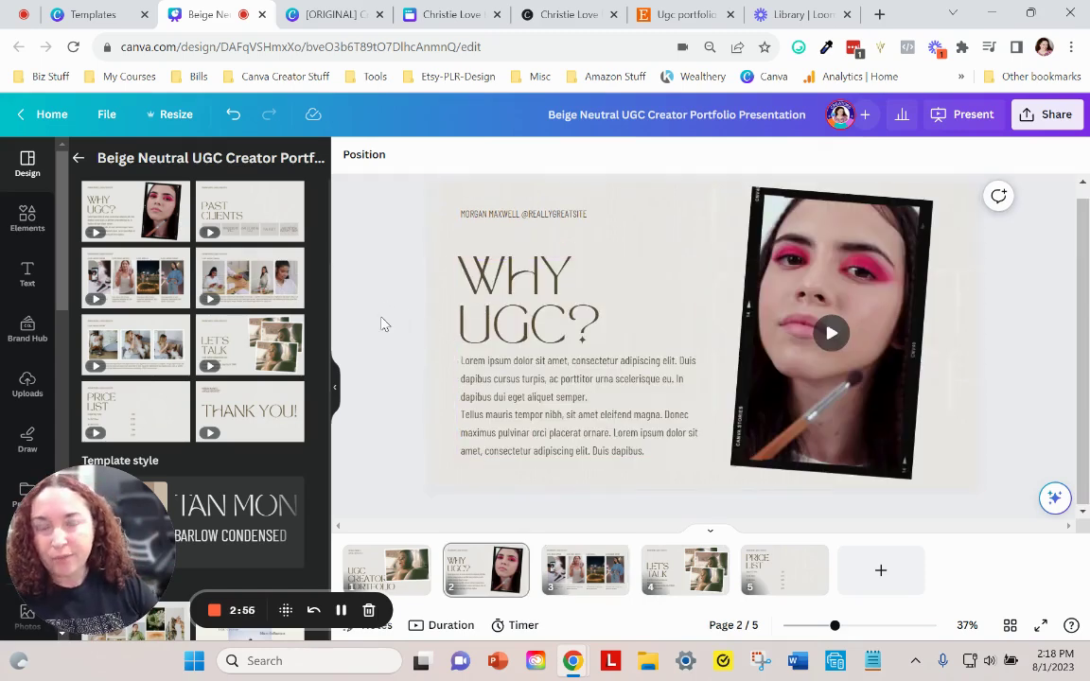
Switch to the Etsy search results for "ugc portfolio template" and examine the styles and prices of the listed templates.
{"action": "left_click", "coordinate": [677, 17]}
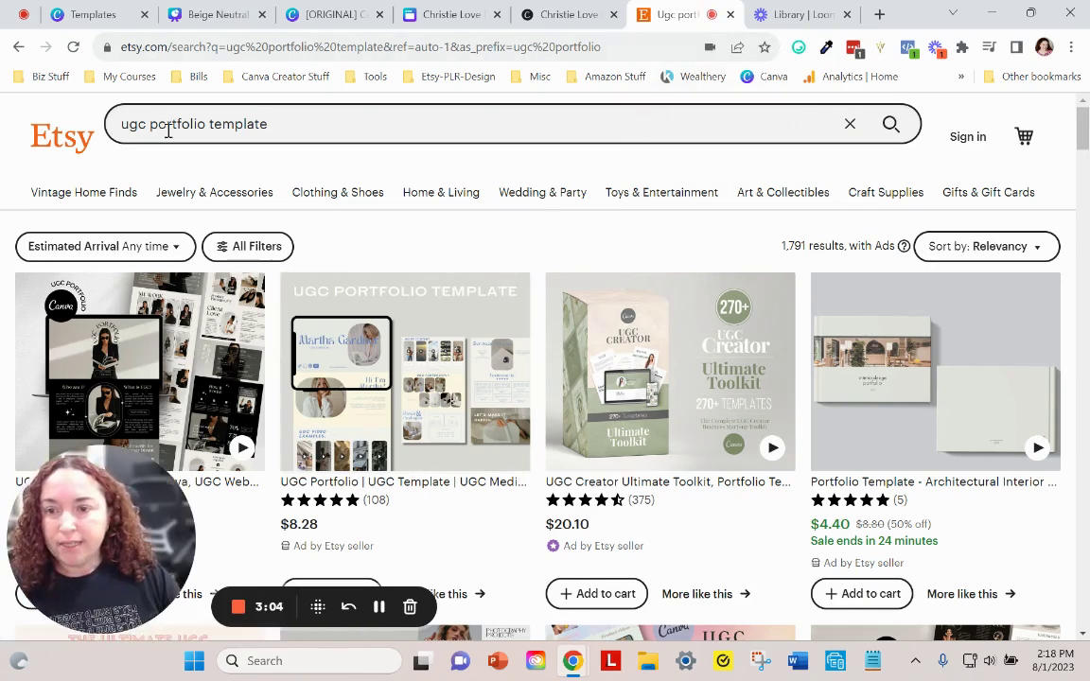
{"action": "mouse_move", "coordinate": [441, 210]}
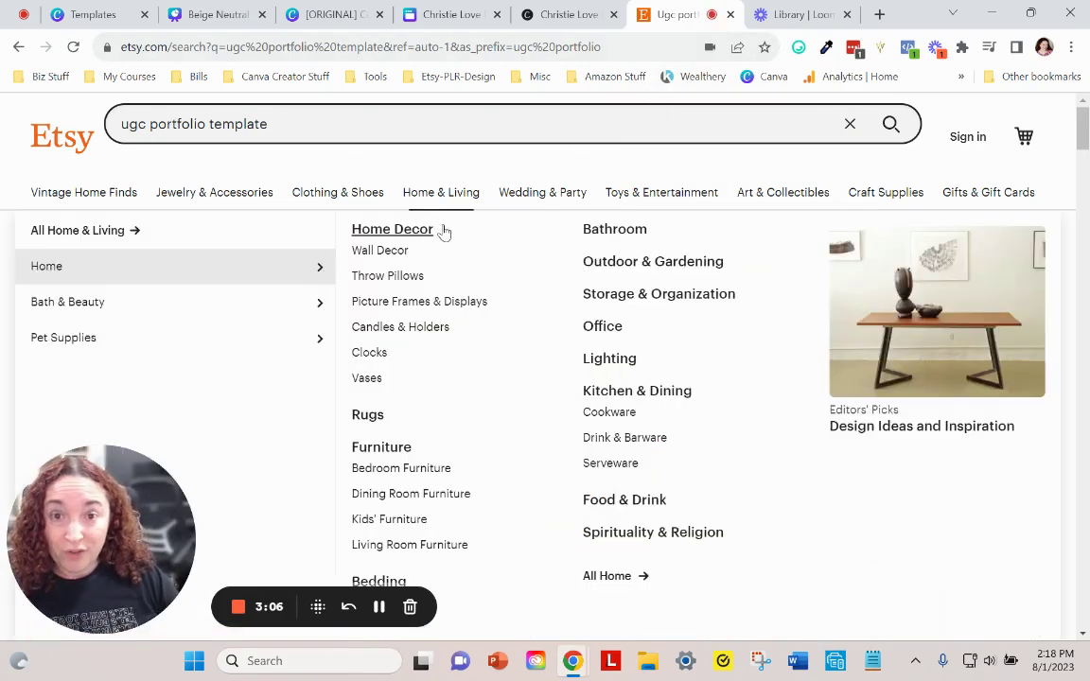
{"action": "scroll", "coordinate": [311, 297], "scroll_direction": "down", "scroll_amount": 2}
{"action": "scroll", "coordinate": [270, 297], "scroll_direction": "up", "scroll_amount": 2}
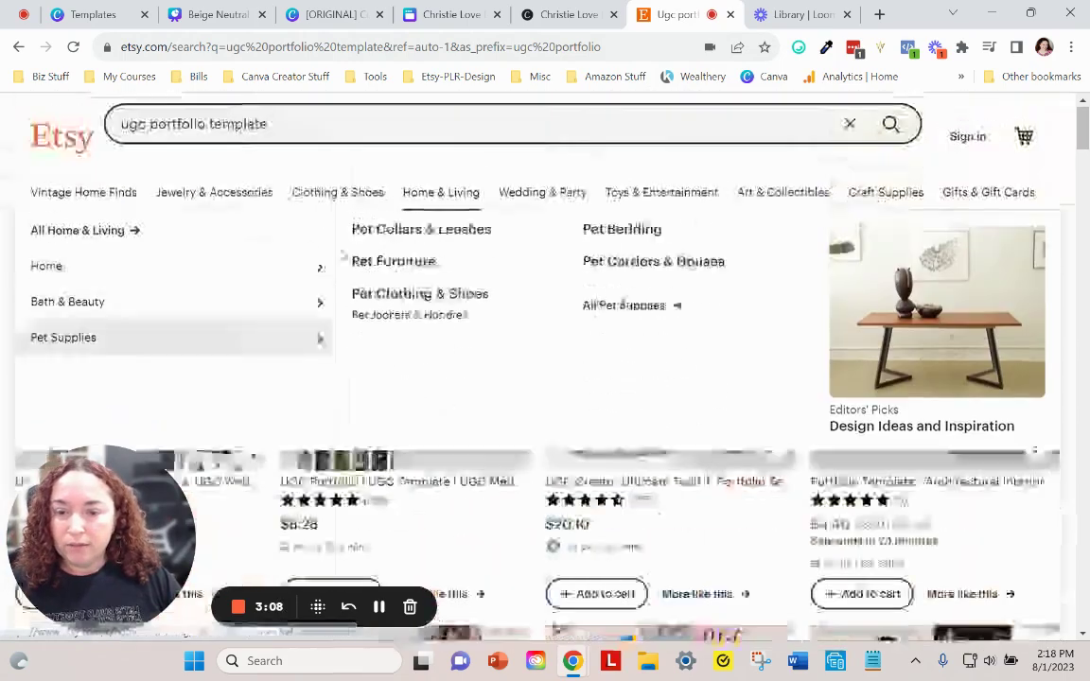
{"action": "scroll", "coordinate": [698, 374], "scroll_direction": "down", "scroll_amount": 2}
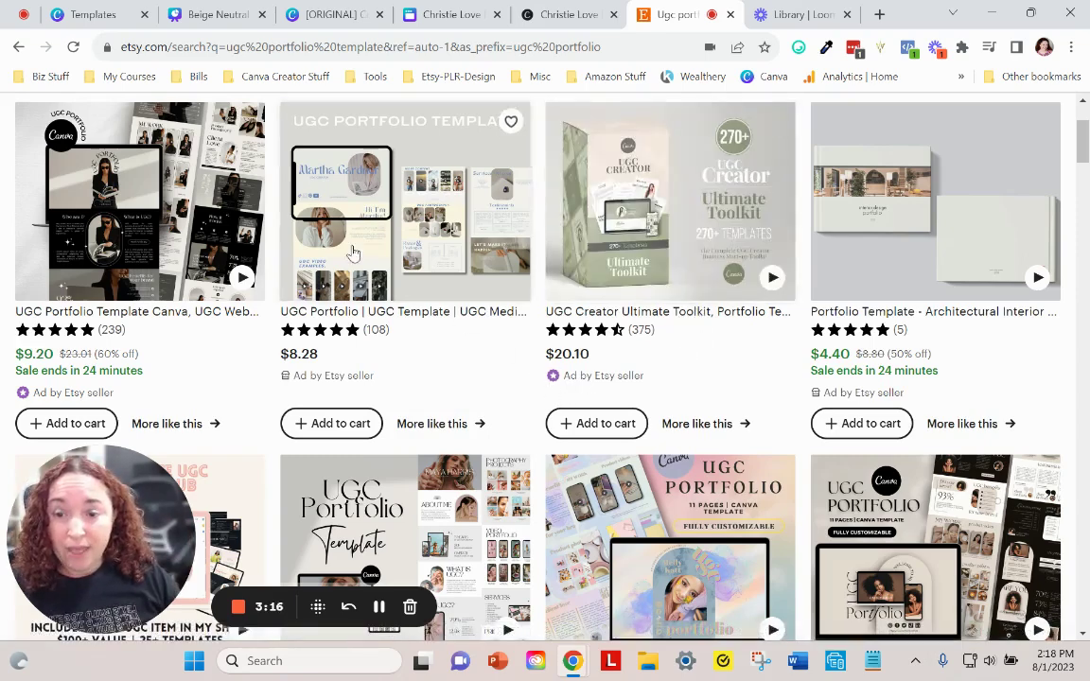
{"action": "scroll", "coordinate": [365, 378], "scroll_direction": "down", "scroll_amount": 1}
{"action": "scroll", "coordinate": [397, 379], "scroll_direction": "down", "scroll_amount": 1}
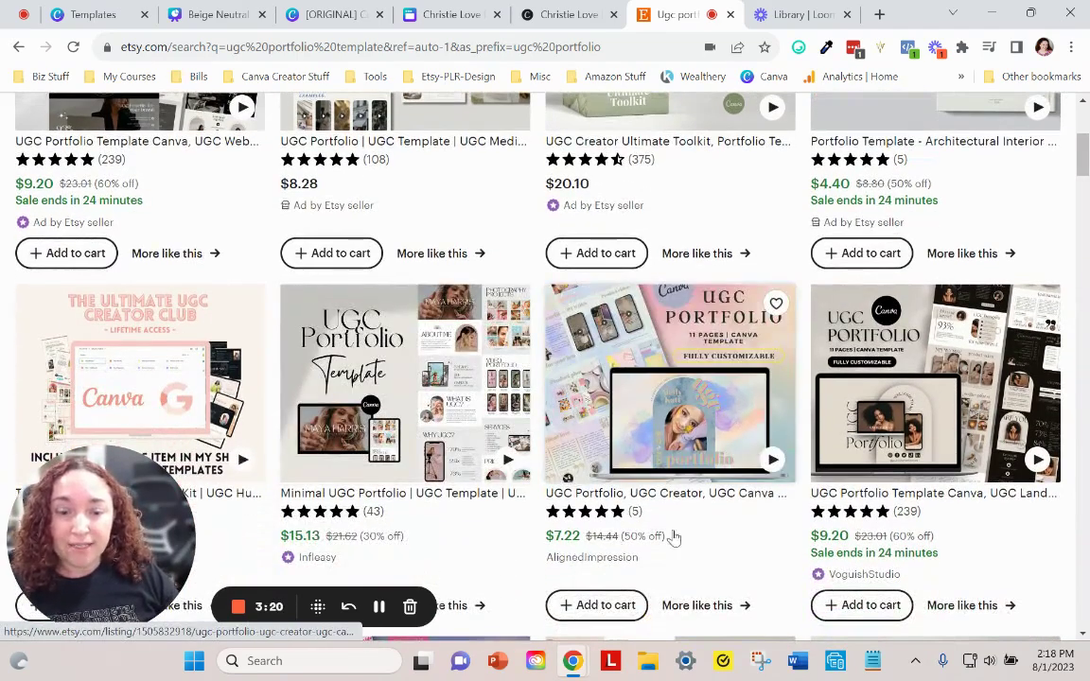
{"action": "scroll", "coordinate": [651, 541], "scroll_direction": "up", "scroll_amount": 1}
{"action": "scroll", "coordinate": [651, 541], "scroll_direction": "down", "scroll_amount": 1}
{"action": "scroll", "coordinate": [651, 541], "scroll_direction": "down", "scroll_amount": 3}
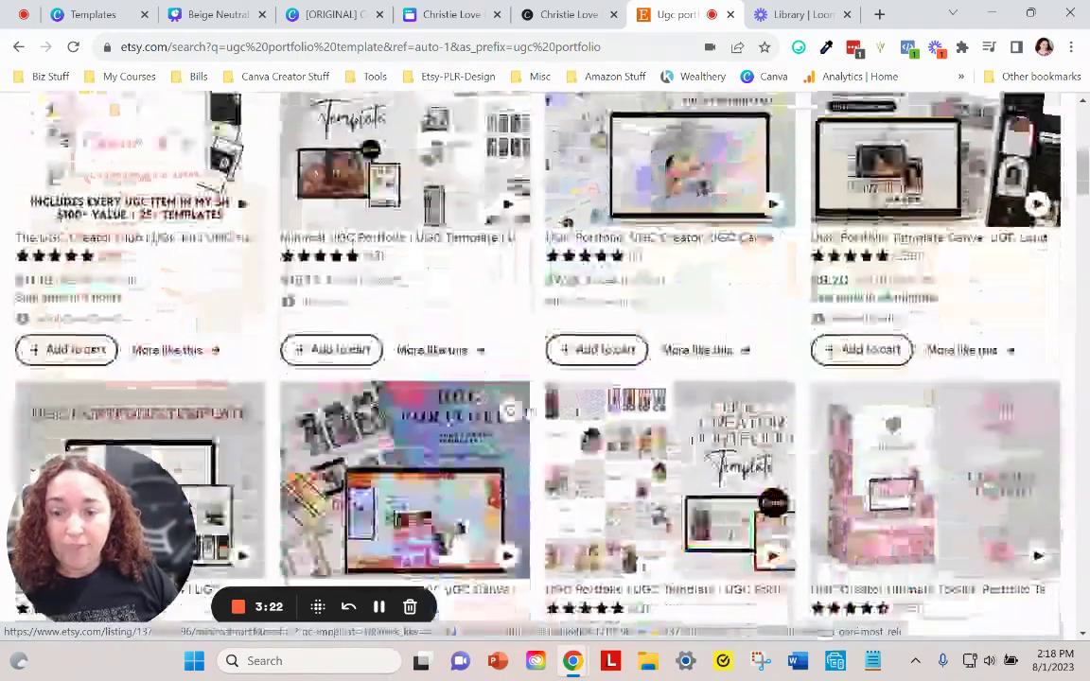
{"action": "scroll", "coordinate": [530, 413], "scroll_direction": "down", "scroll_amount": 2}
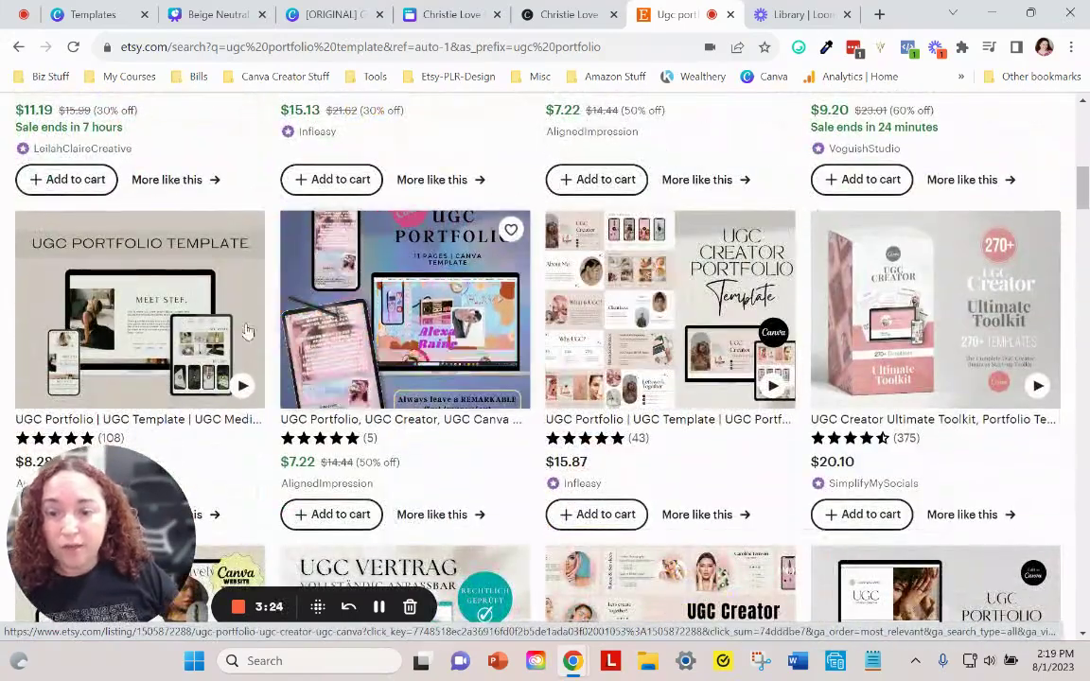
{"action": "scroll", "coordinate": [338, 331], "scroll_direction": "down", "scroll_amount": 1}
{"action": "scroll", "coordinate": [346, 441], "scroll_direction": "down", "scroll_amount": 1}
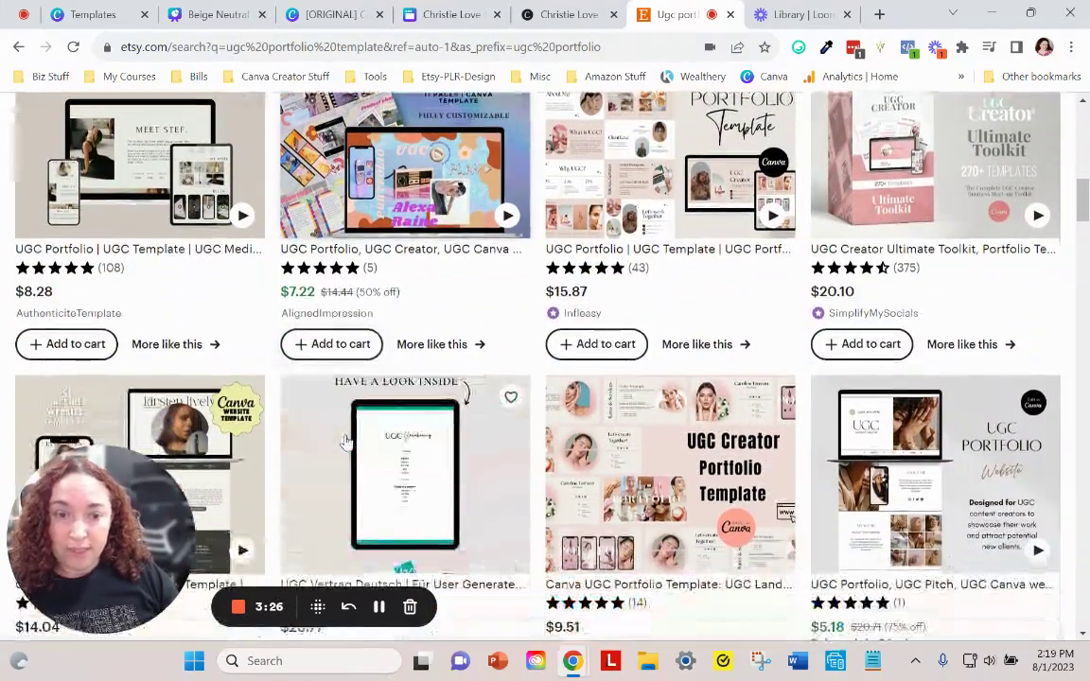
{"action": "scroll", "coordinate": [345, 439], "scroll_direction": "down", "scroll_amount": 1}
{"action": "scroll", "coordinate": [529, 388], "scroll_direction": "down", "scroll_amount": 2}
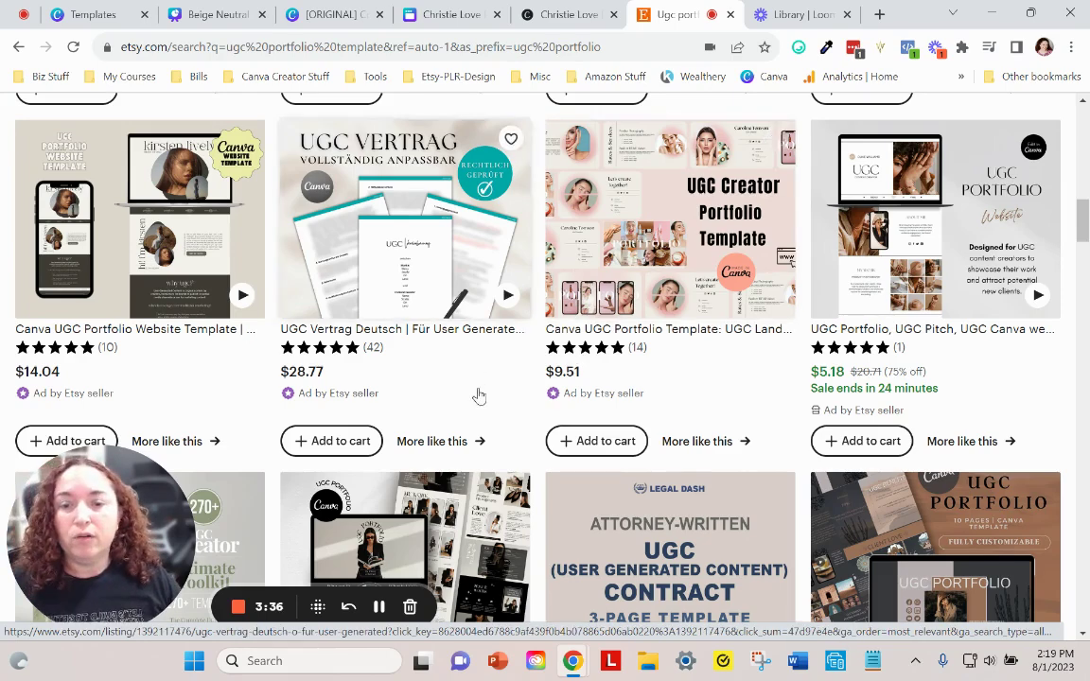
{"action": "scroll", "coordinate": [454, 383], "scroll_direction": "down", "scroll_amount": 5}
{"action": "scroll", "coordinate": [454, 383], "scroll_direction": "down", "scroll_amount": 5}
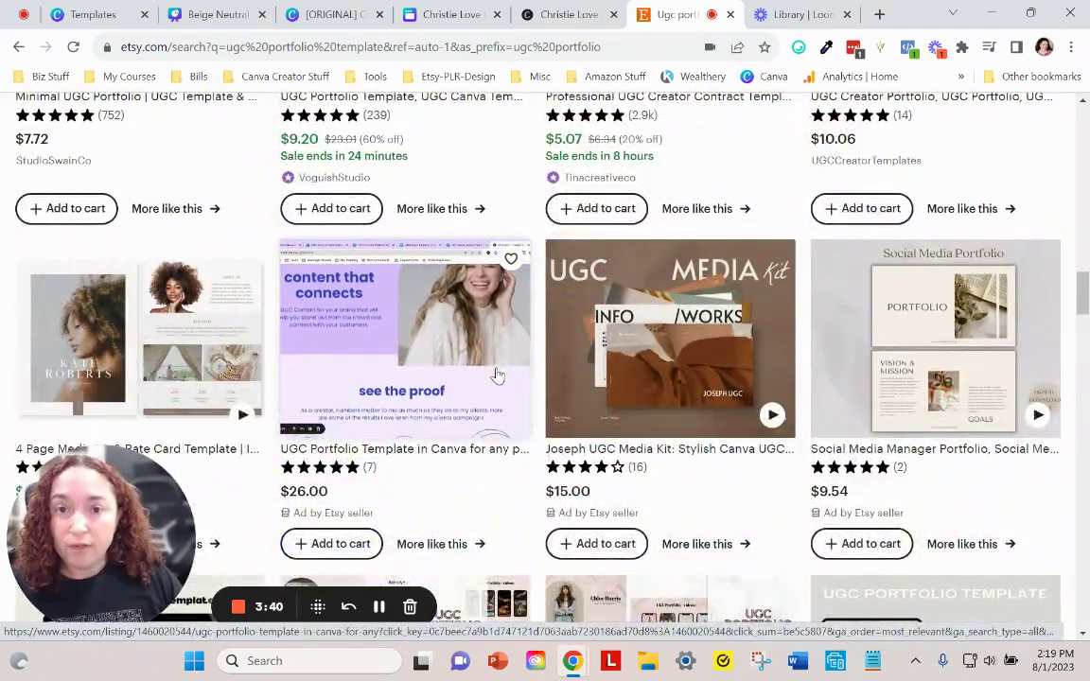
{"action": "scroll", "coordinate": [511, 374], "scroll_direction": "down", "scroll_amount": 2}
{"action": "scroll", "coordinate": [526, 373], "scroll_direction": "down", "scroll_amount": 2}
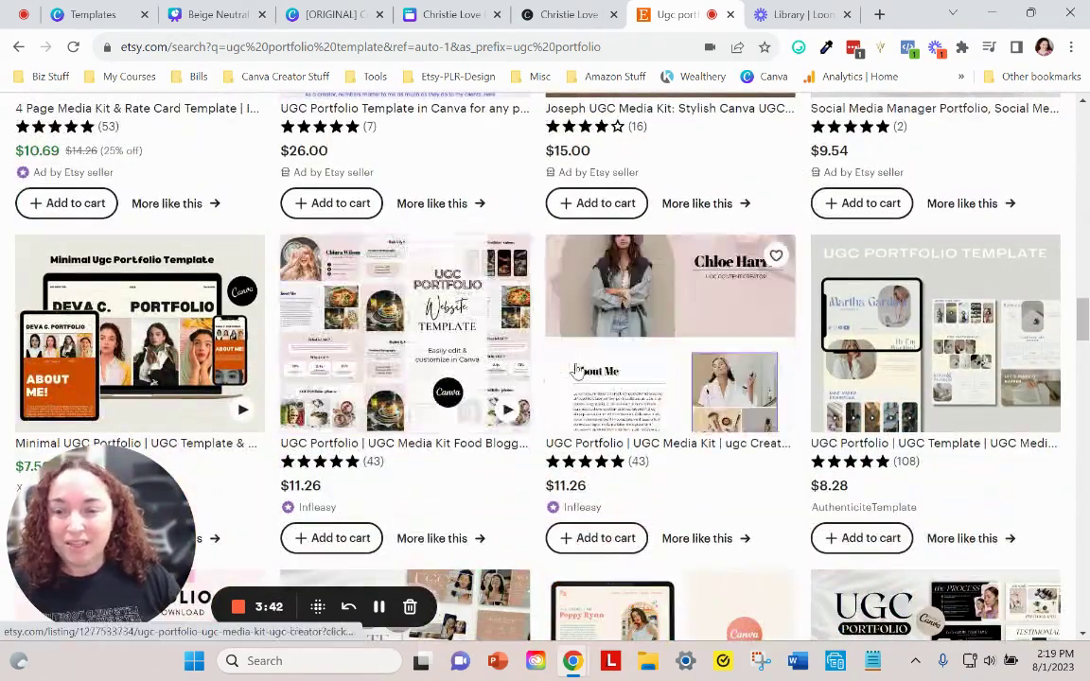
{"action": "scroll", "coordinate": [621, 348], "scroll_direction": "up", "scroll_amount": 15}
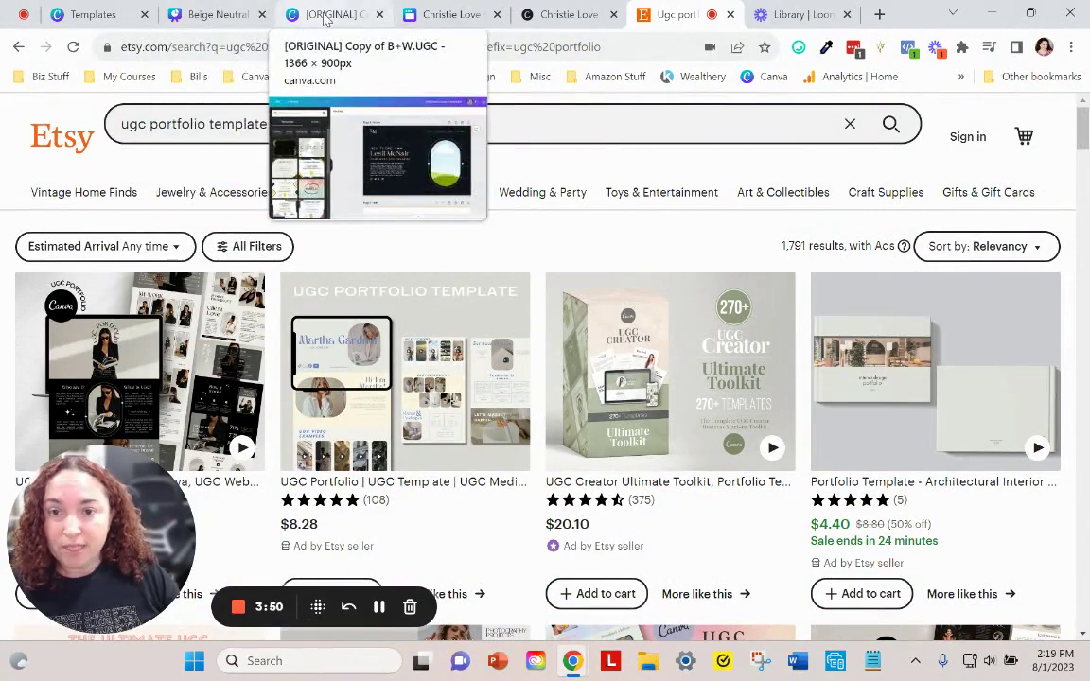
Switch to the "[ORIGINAL] Copy of B+W.UGC" design in Canva and examine its pages from Home through Rates.
{"action": "left_click", "coordinate": [327, 14]}
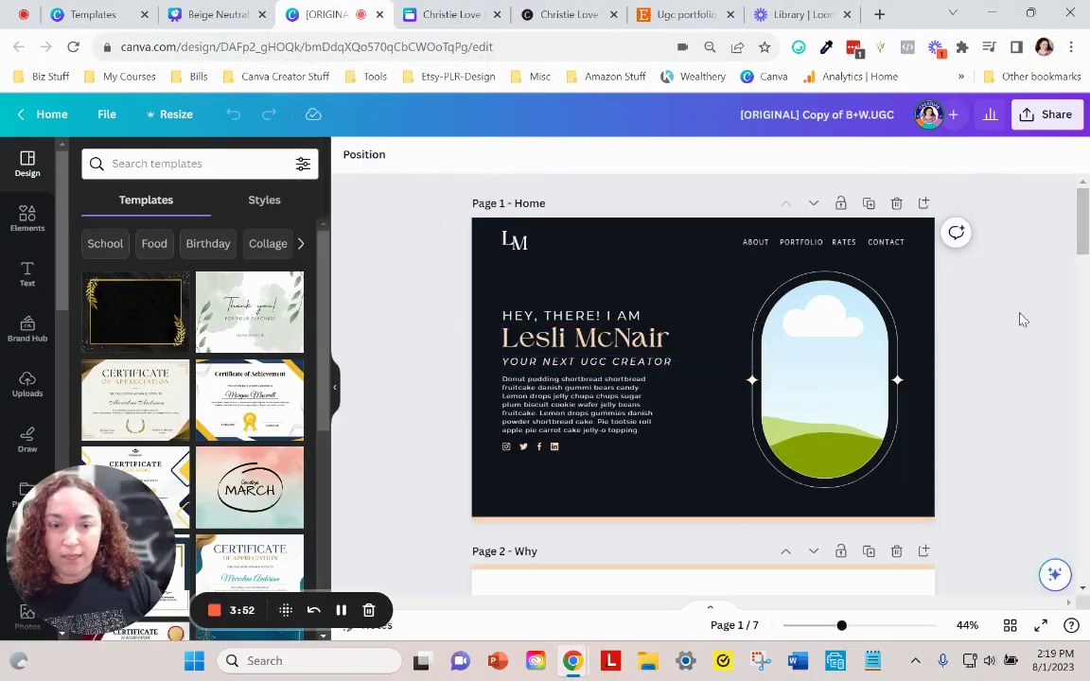
{"action": "scroll", "coordinate": [1027, 370], "scroll_direction": "down", "scroll_amount": 2}
{"action": "scroll", "coordinate": [1031, 370], "scroll_direction": "up", "scroll_amount": 2}
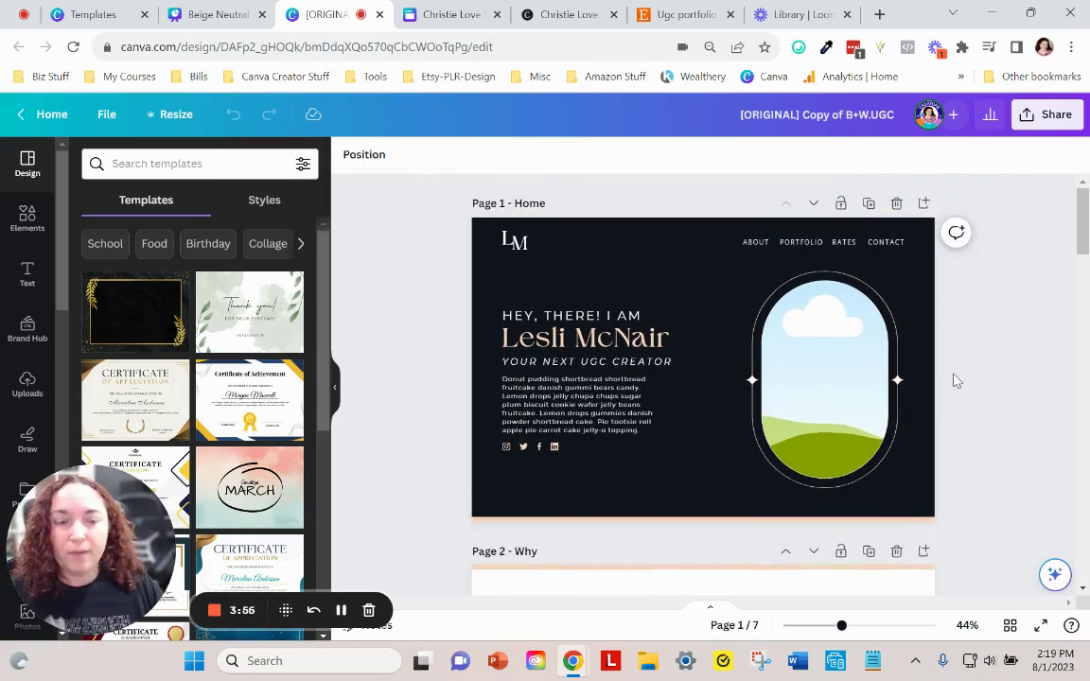
{"action": "scroll", "coordinate": [1003, 370], "scroll_direction": "down", "scroll_amount": 2}
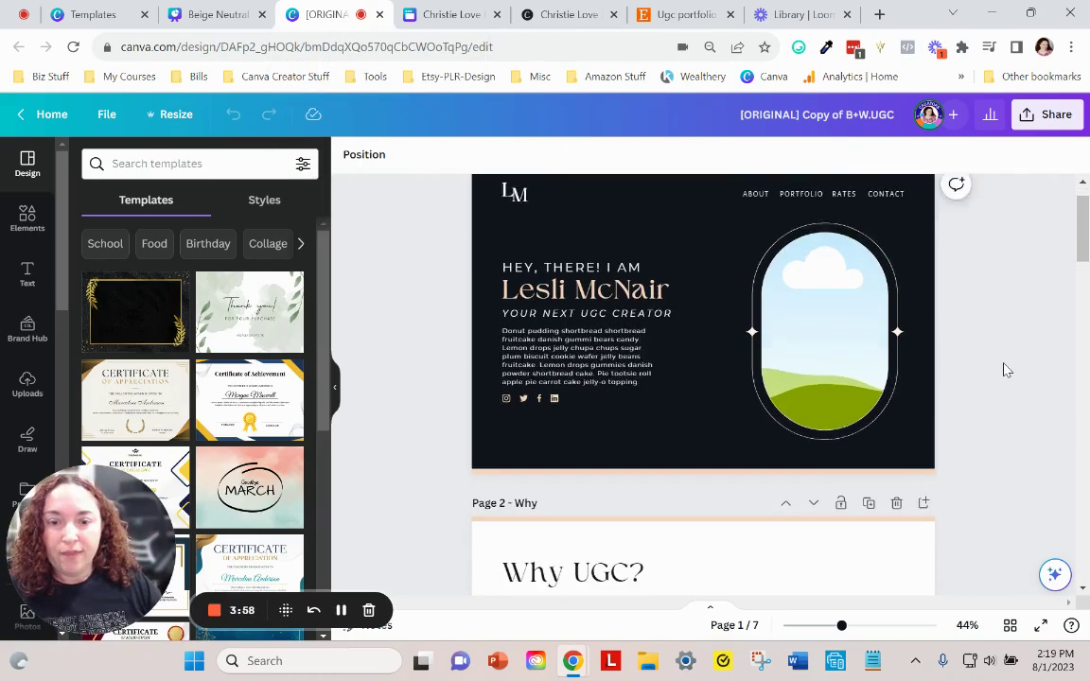
{"action": "scroll", "coordinate": [1001, 369], "scroll_direction": "up", "scroll_amount": 2}
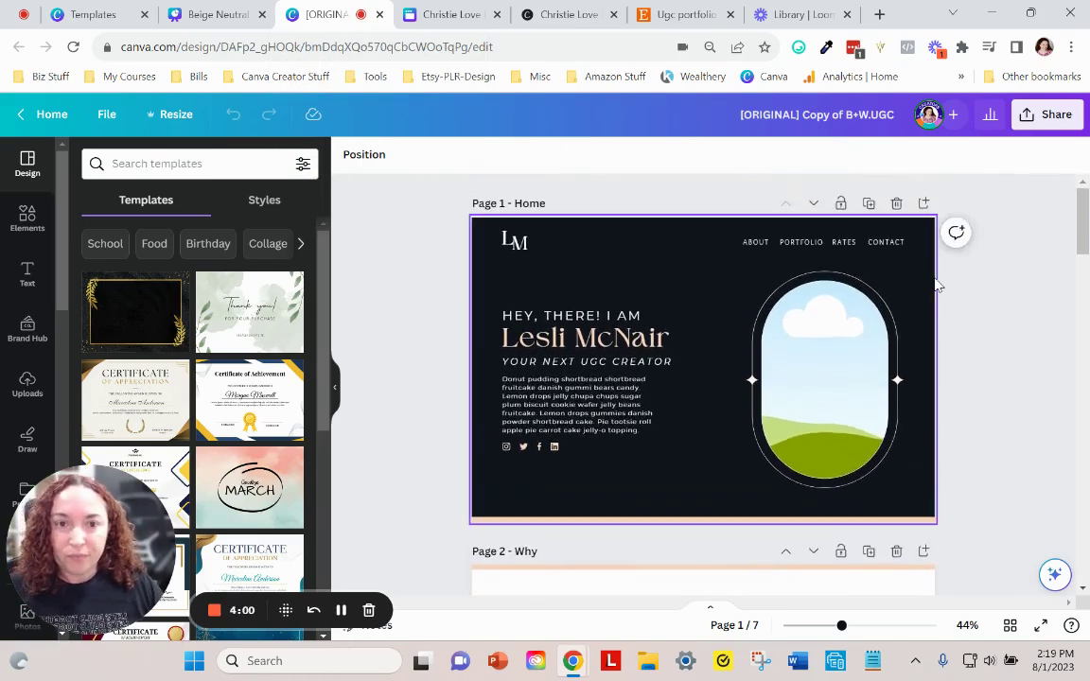
{"action": "scroll", "coordinate": [998, 327], "scroll_direction": "down", "scroll_amount": 3}
{"action": "scroll", "coordinate": [996, 360], "scroll_direction": "down", "scroll_amount": 8}
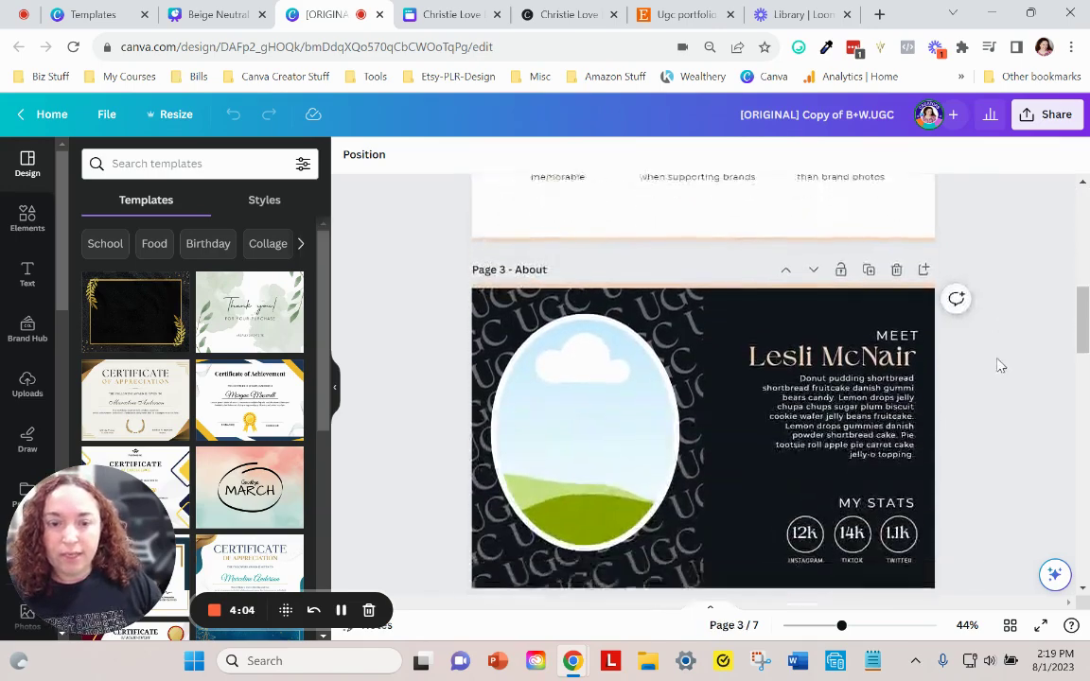
{"action": "scroll", "coordinate": [997, 368], "scroll_direction": "down", "scroll_amount": 8}
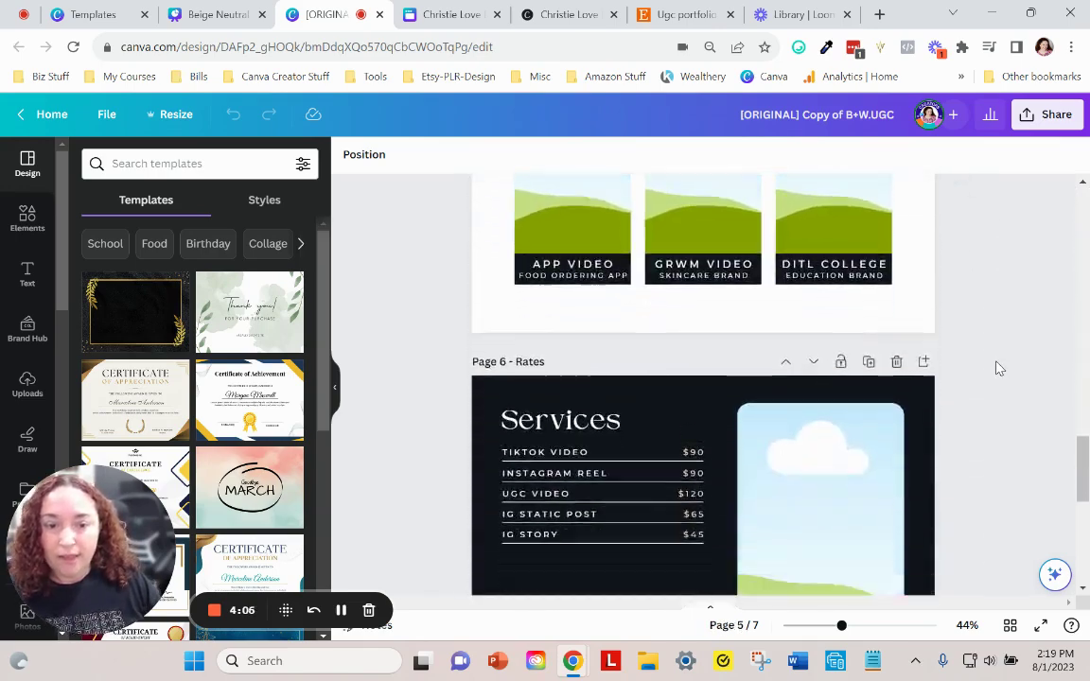
{"action": "scroll", "coordinate": [1001, 365], "scroll_direction": "up", "scroll_amount": 20}
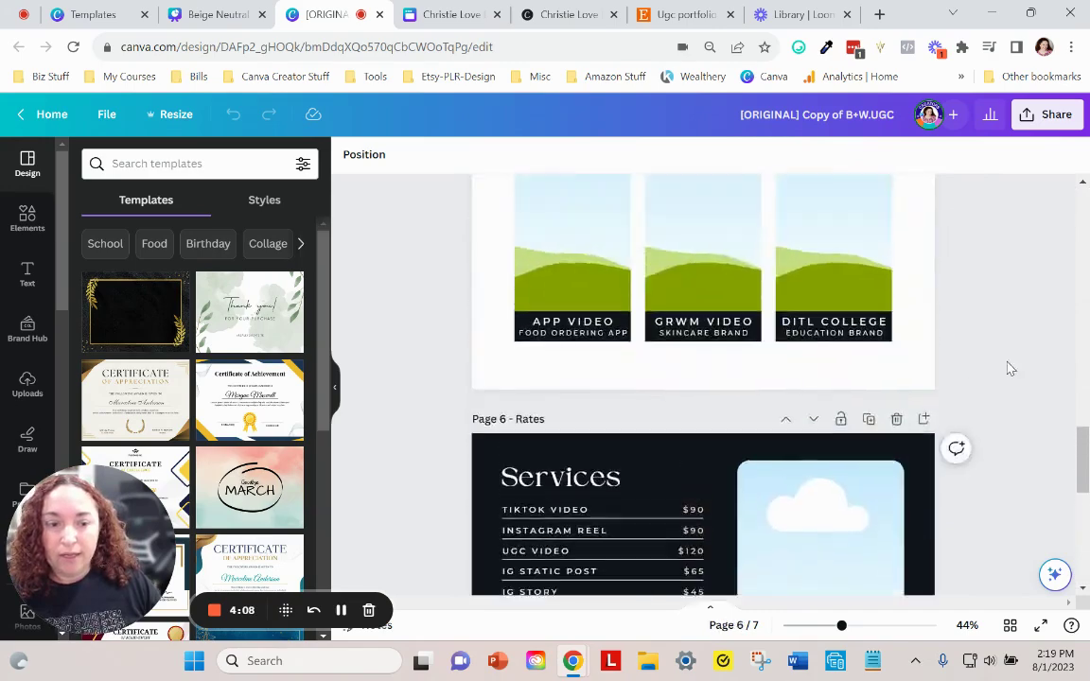
{"action": "scroll", "coordinate": [985, 344], "scroll_direction": "up", "scroll_amount": 2}
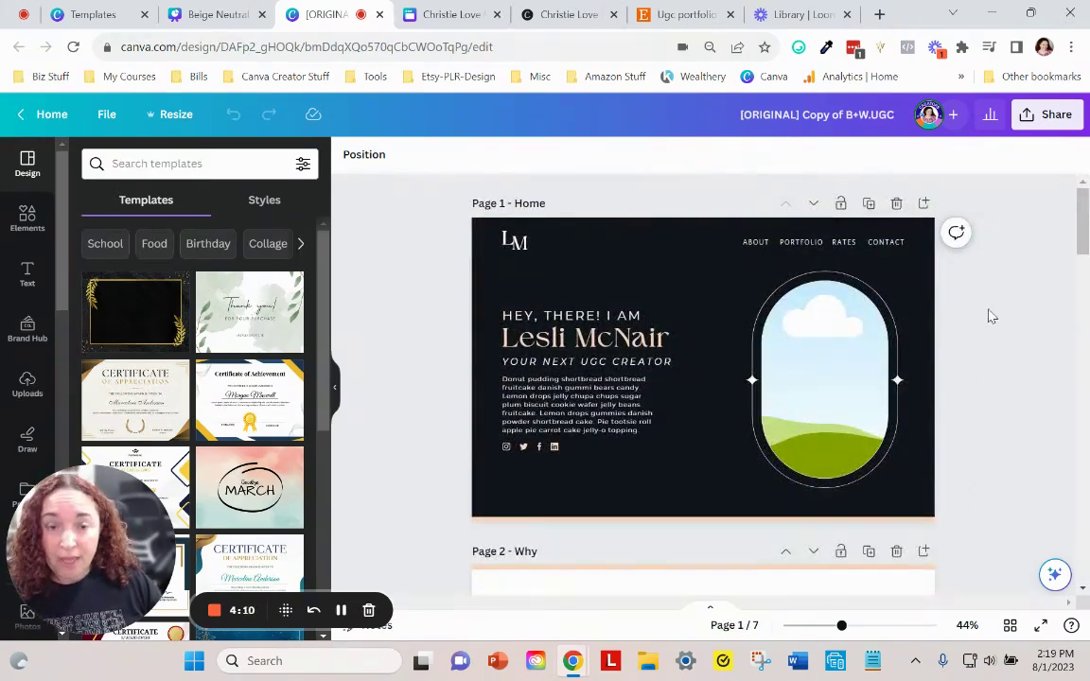